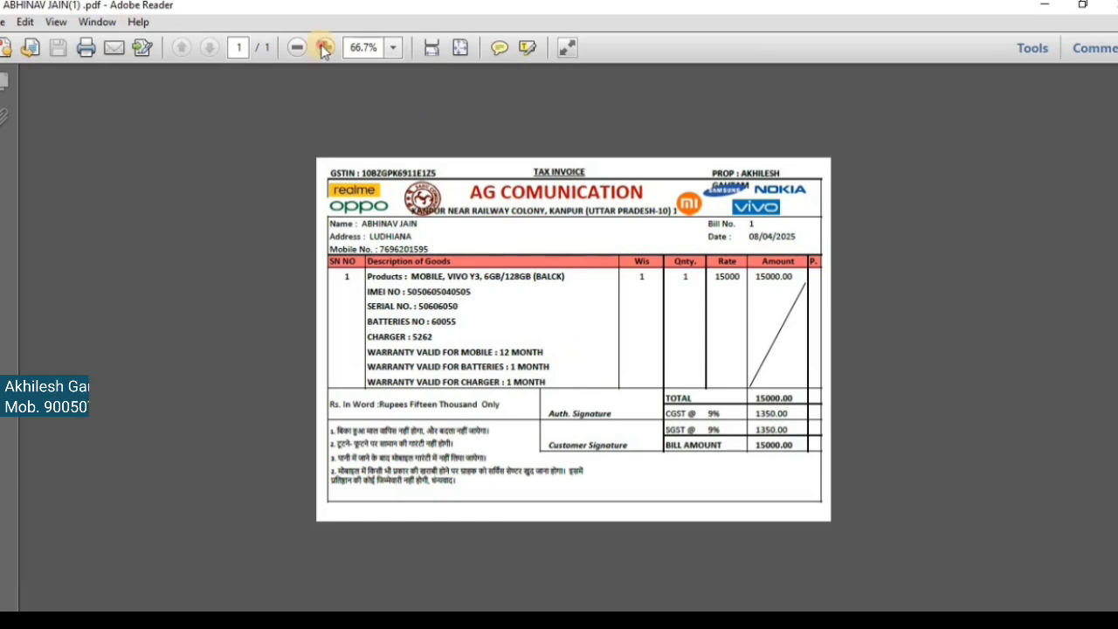
# - Zoom the tax invoice PDF to 75% and select the IMEI and warranty lines
pyautogui.click(325, 47)
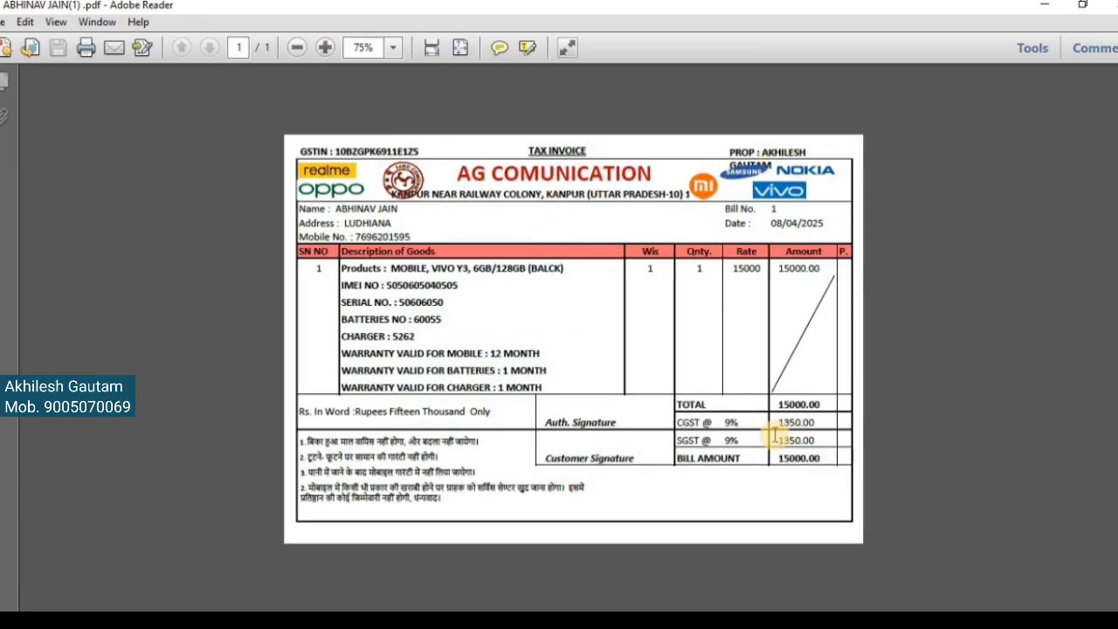
pyautogui.moveTo(386, 285); pyautogui.dragTo(694, 445)
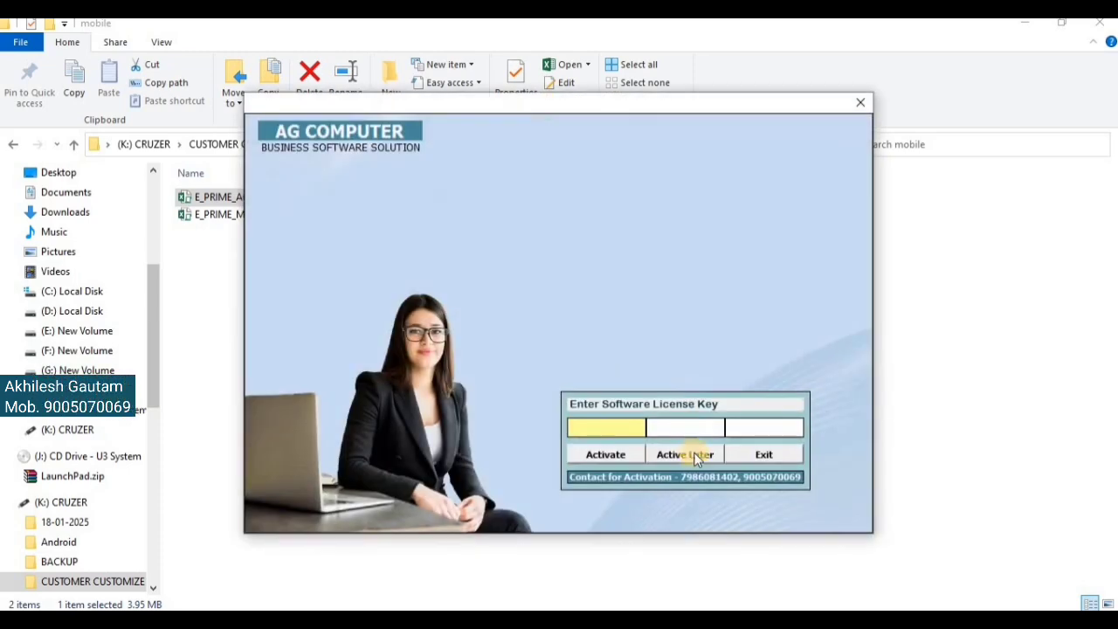
# - Defer activation, dismiss the demo expiry warning, and log in with the password
pyautogui.click(699, 454)
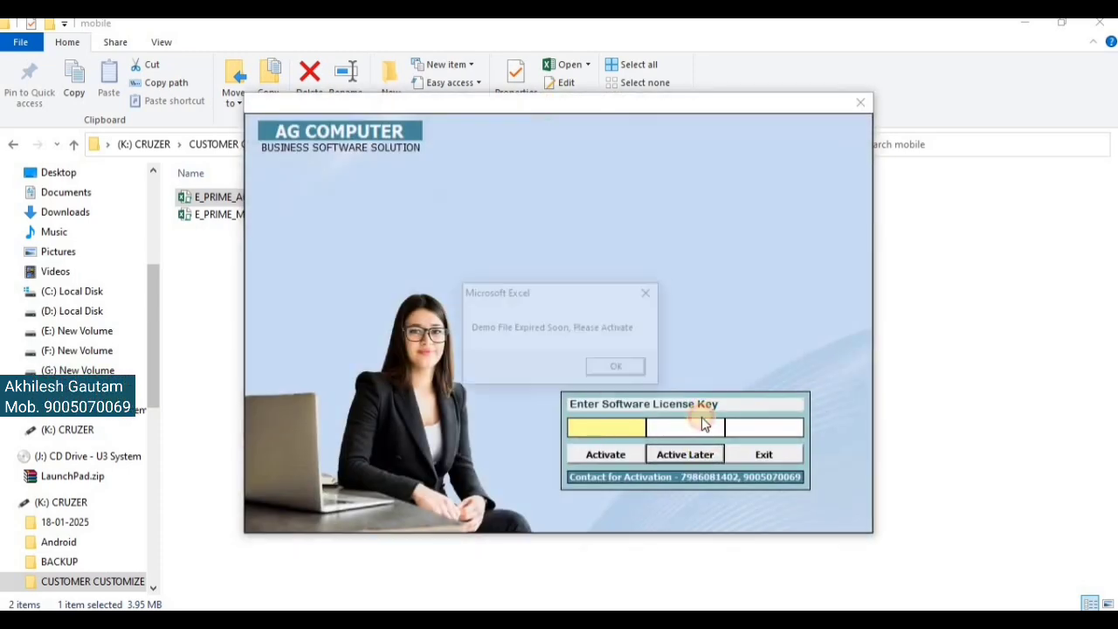
pyautogui.click(617, 367)
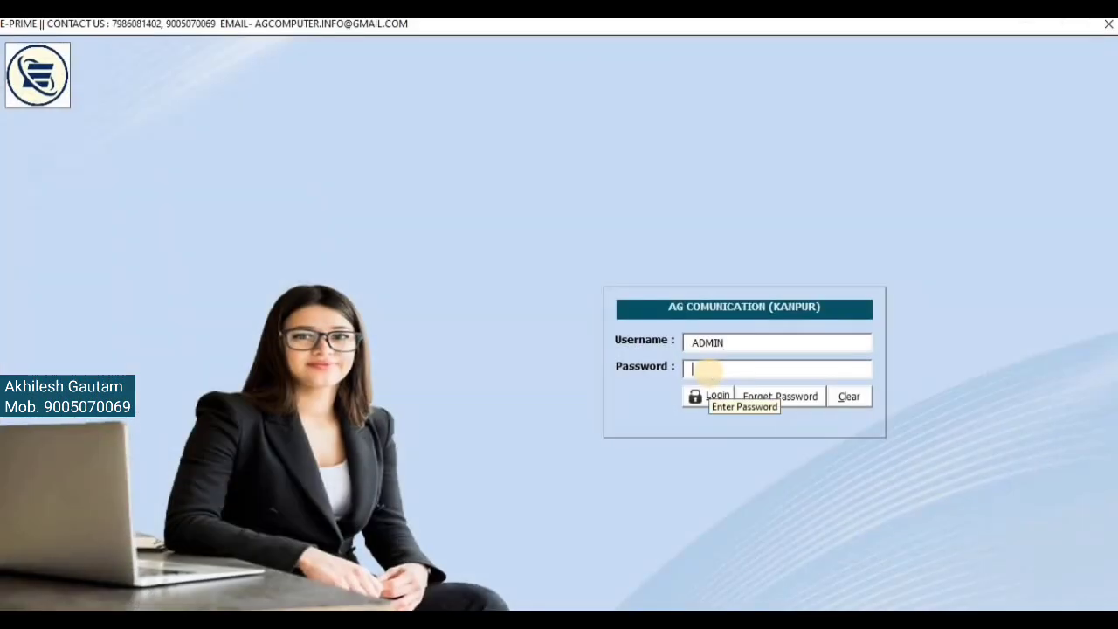
pyautogui.write('123')
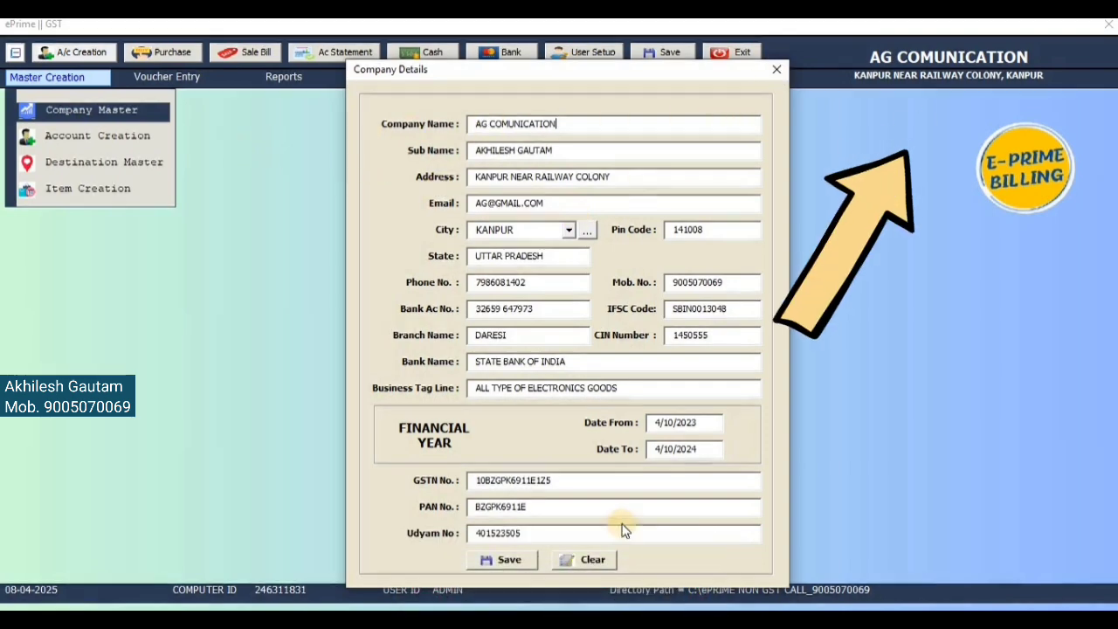
# - Close Company Details and review the saved party accounts in Account Creation
pyautogui.click(775, 71)
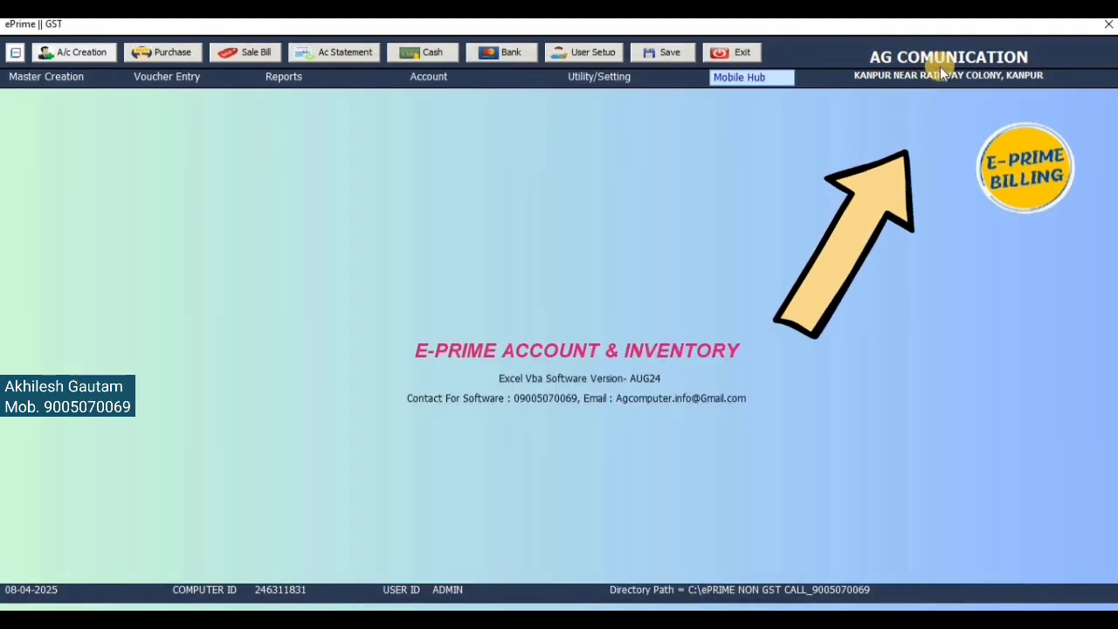
pyautogui.click(69, 78)
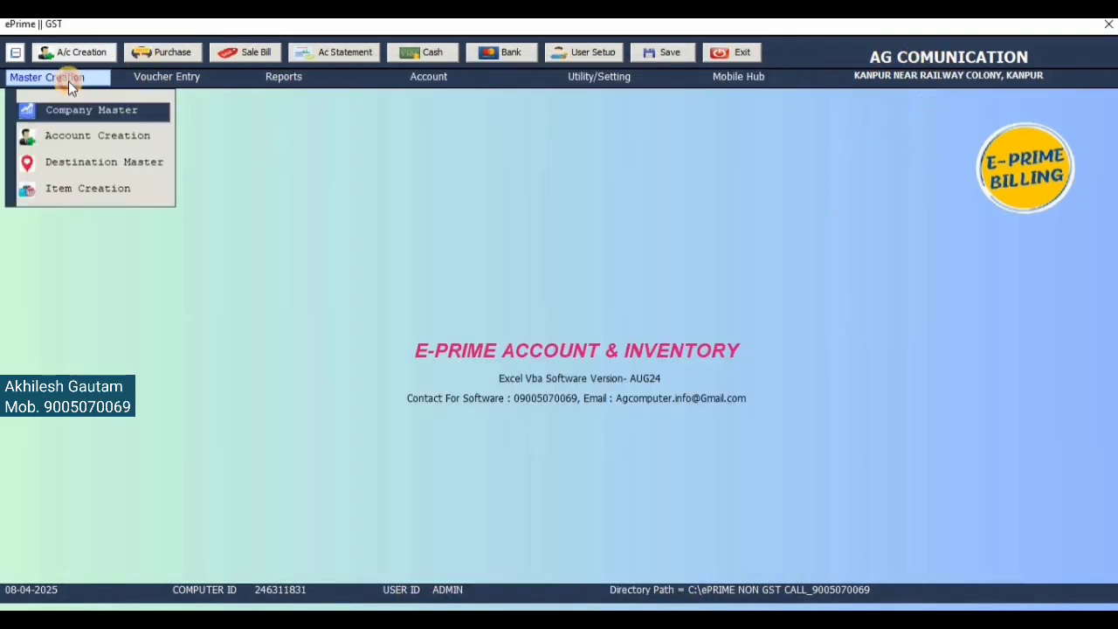
pyautogui.click(83, 140)
pyautogui.click(476, 481)
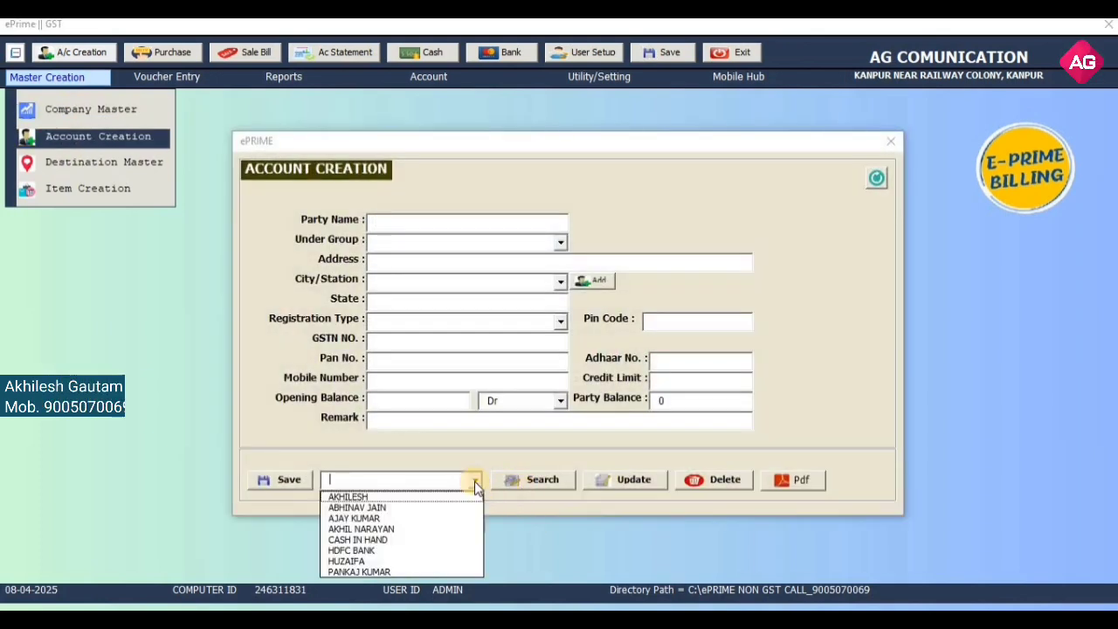
pyautogui.click(894, 144)
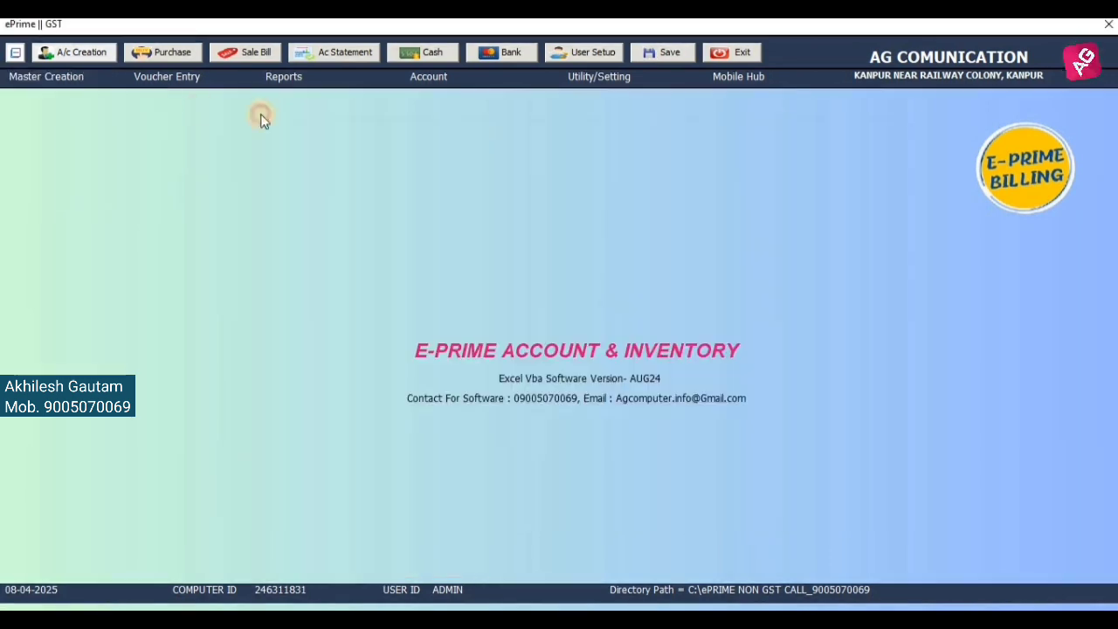
# - Look through and close the Destination Master and Item Creation forms
pyautogui.click(78, 84)
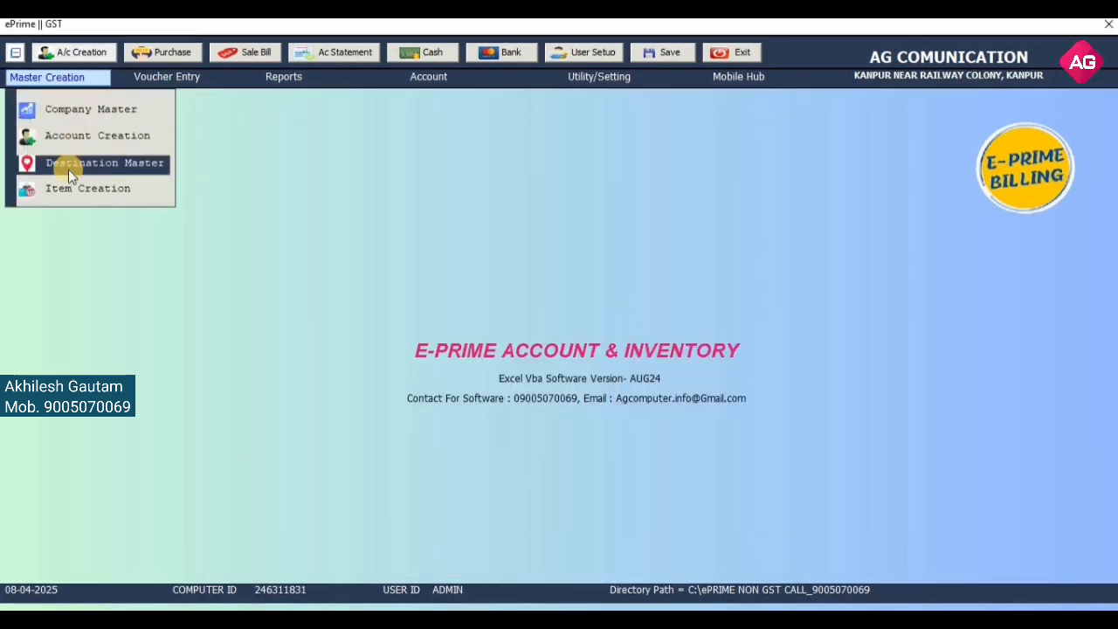
pyautogui.click(68, 170)
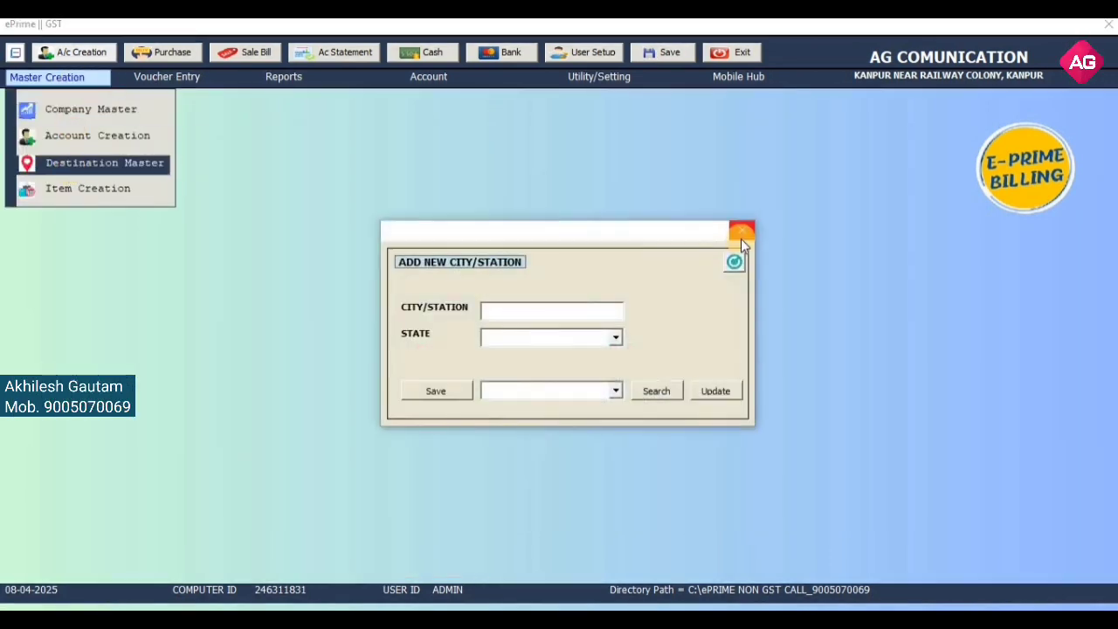
pyautogui.click(740, 234)
pyautogui.click(66, 84)
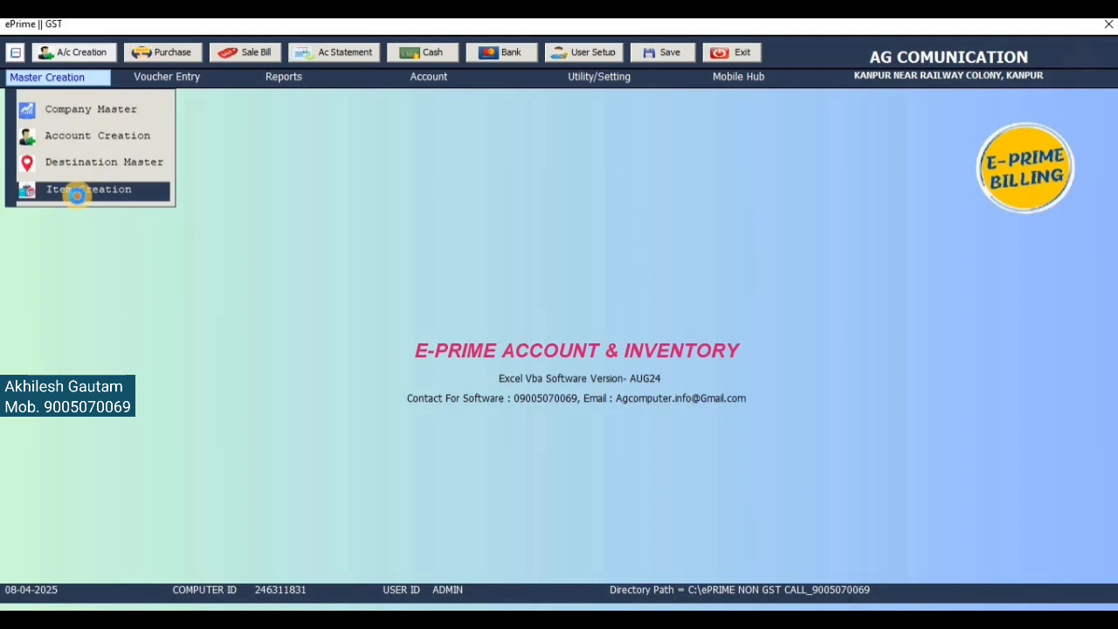
pyautogui.click(75, 189)
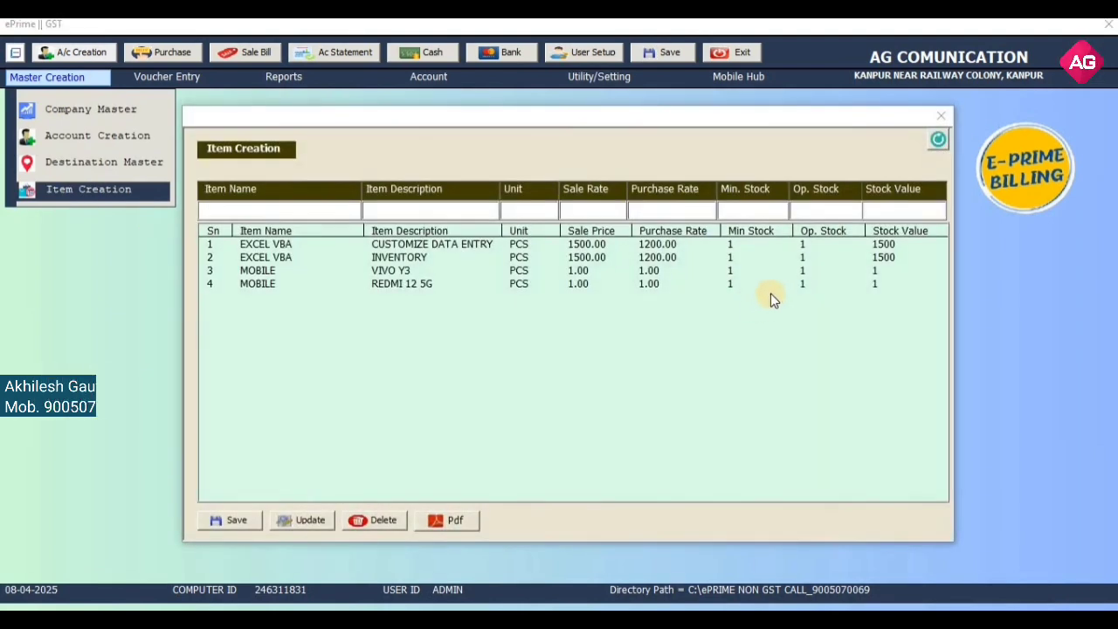
pyautogui.click(943, 119)
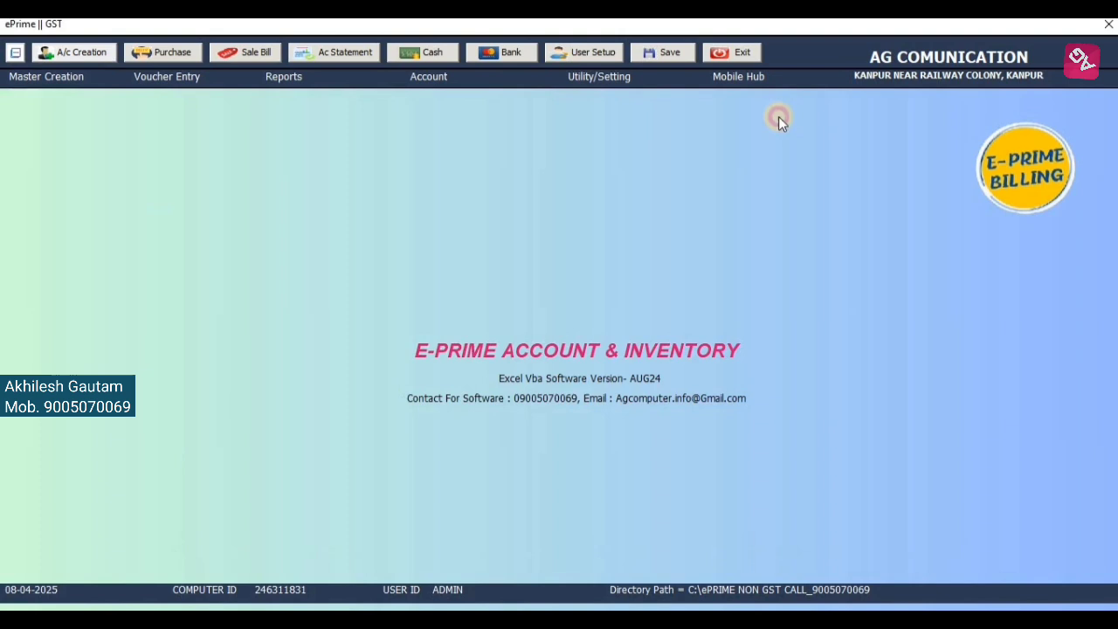
# - Start a new sale invoice with item MOBILE and description VIVO Y3
pyautogui.click(206, 84)
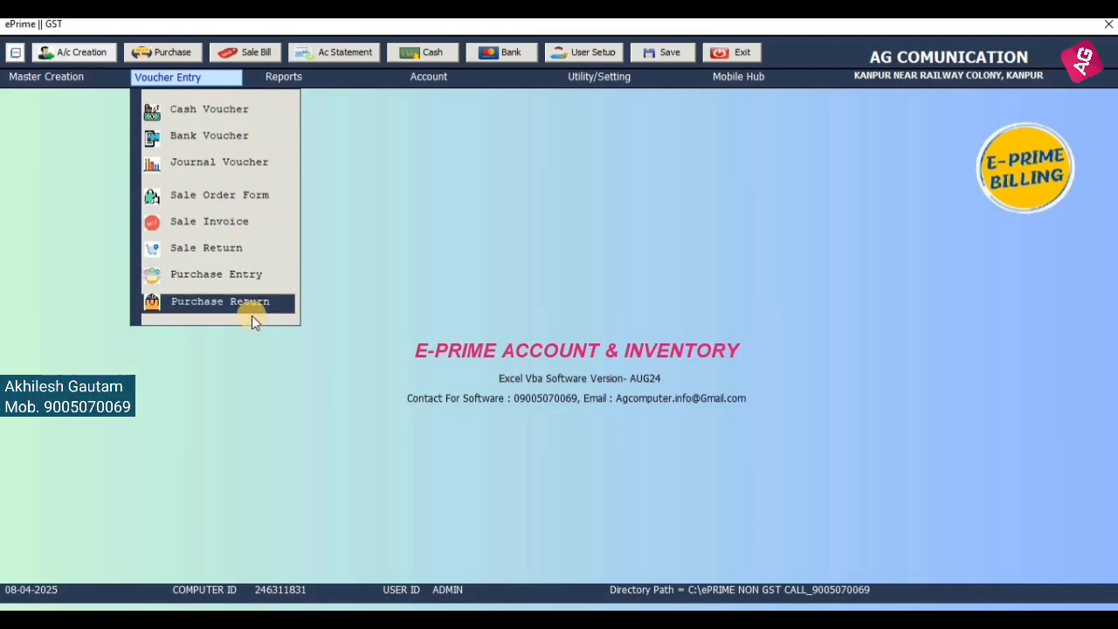
pyautogui.click(233, 222)
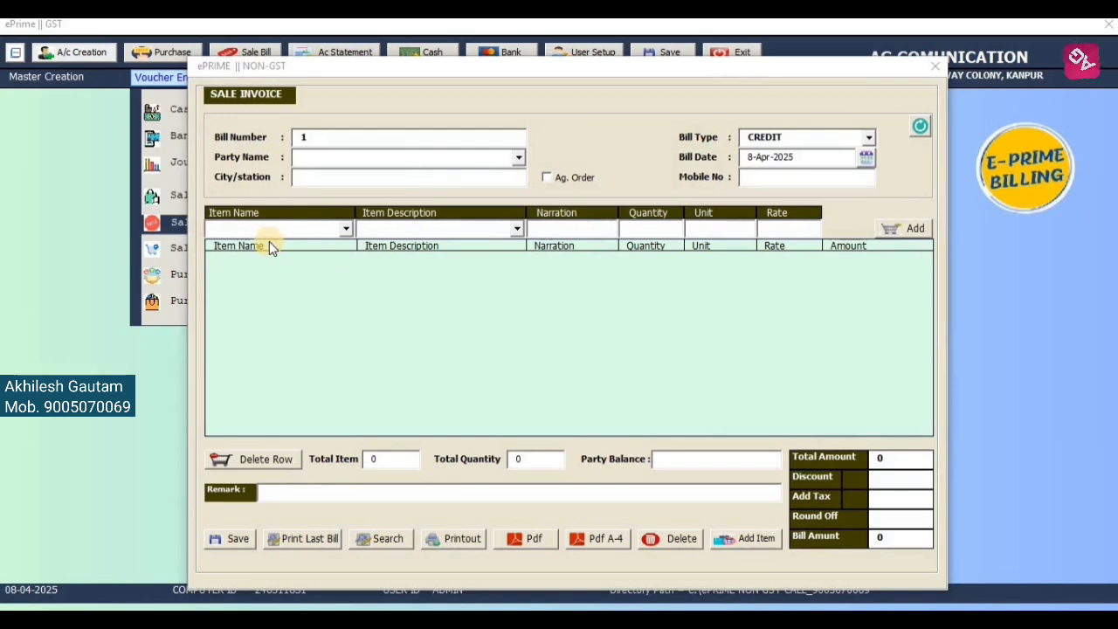
pyautogui.click(346, 229)
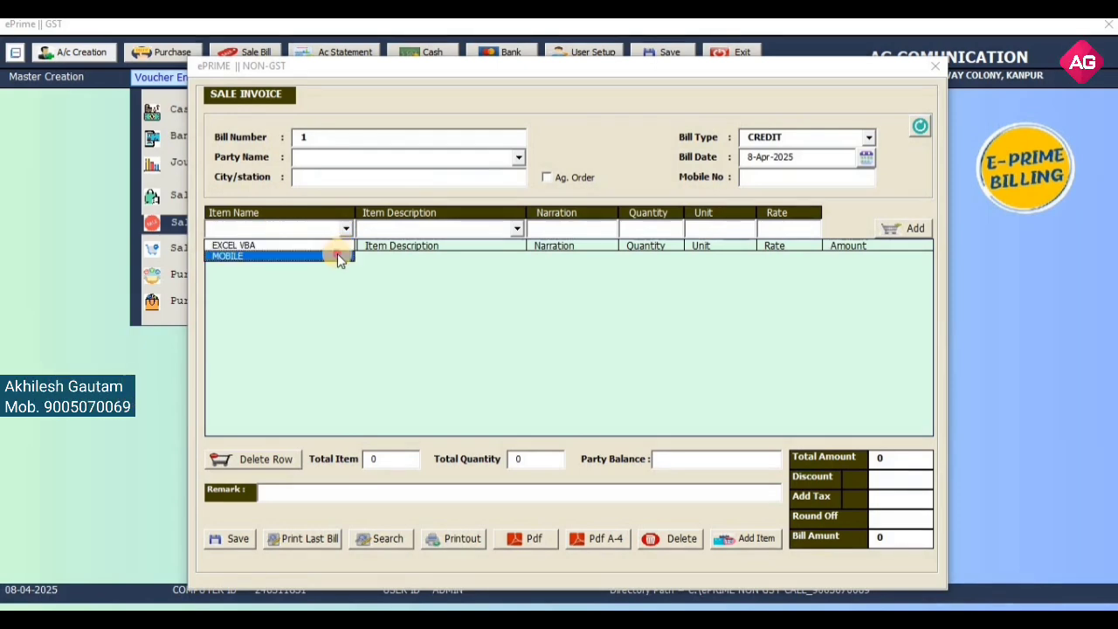
pyautogui.click(337, 255)
pyautogui.click(516, 228)
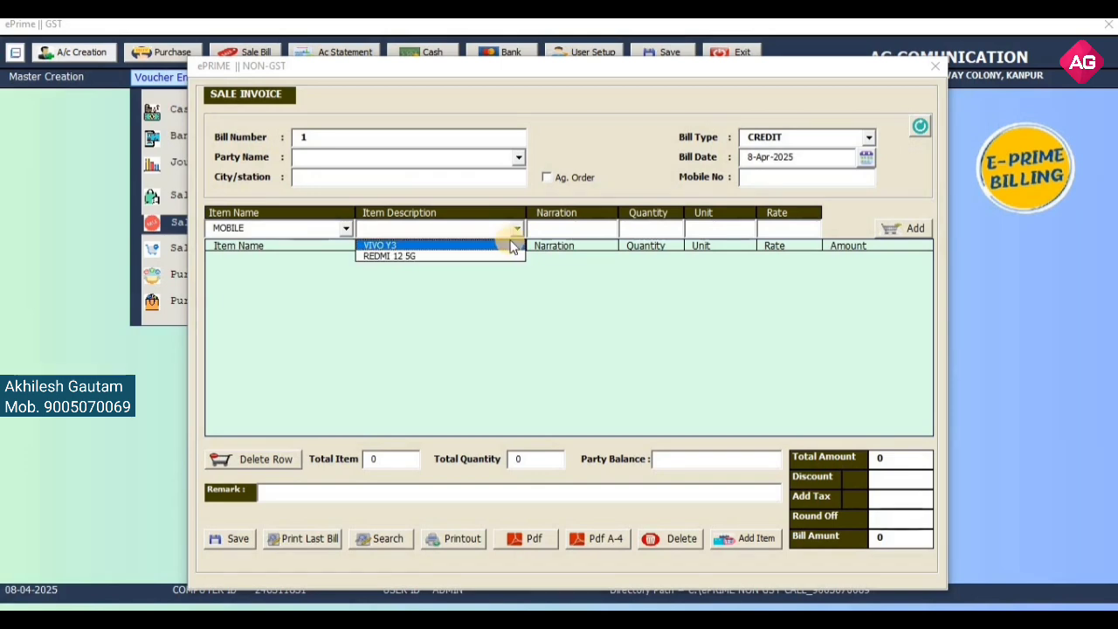
pyautogui.click(513, 245)
# - Choose the customer party and add the line with quantity 100 at rate 15500
pyautogui.click(649, 233)
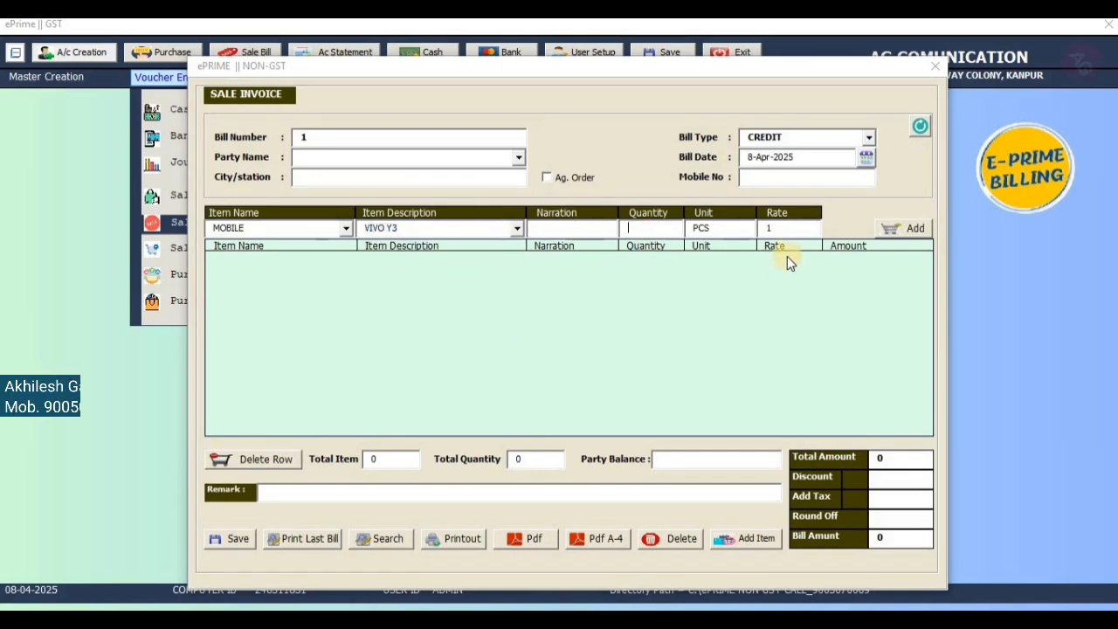
pyautogui.click(519, 157)
pyautogui.click(512, 173)
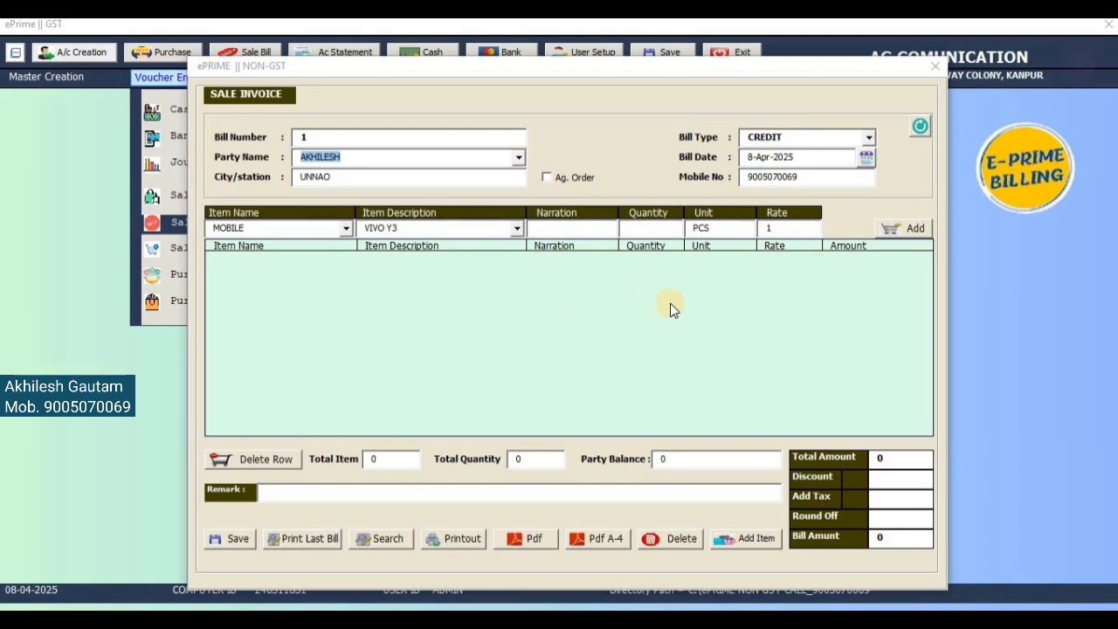
pyautogui.click(650, 228)
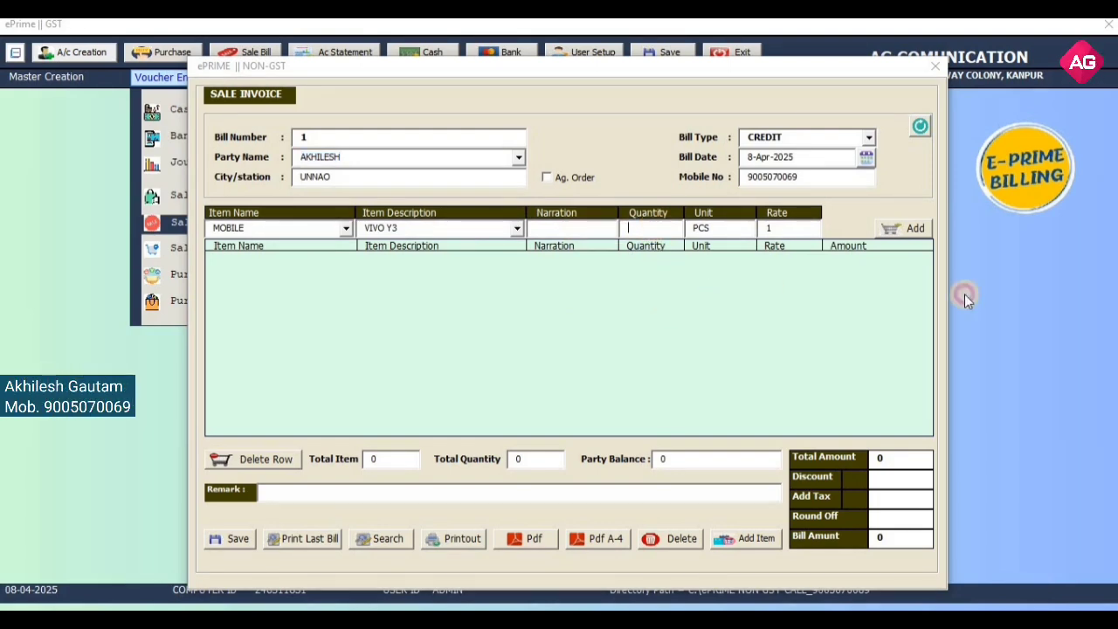
pyautogui.write('100')
pyautogui.press('Return')
pyautogui.press('Return')
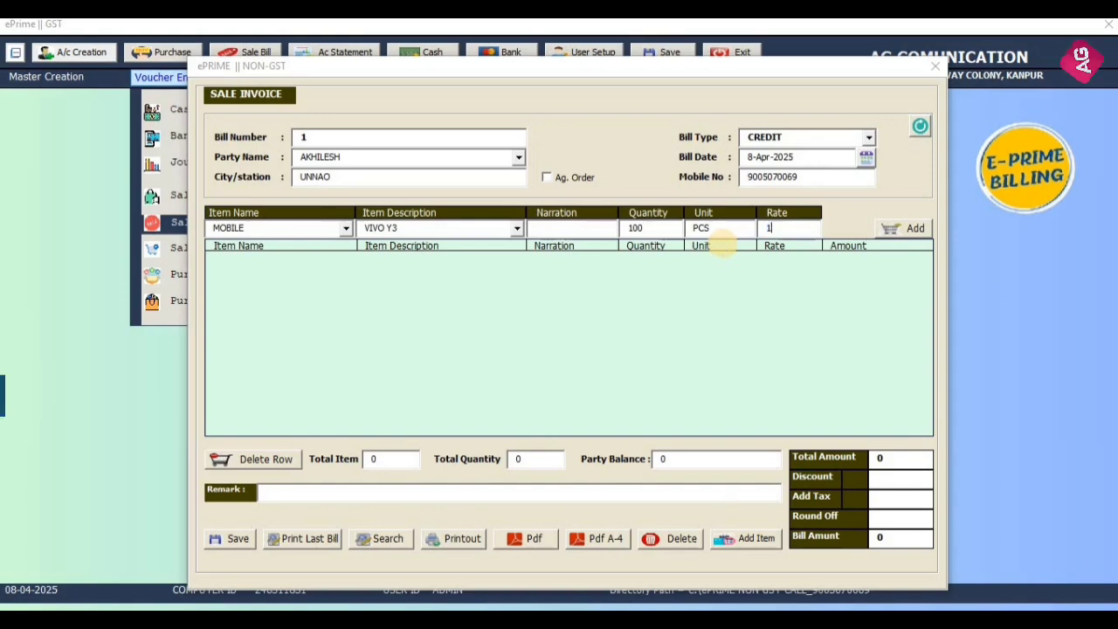
pyautogui.write('15500')
pyautogui.click(909, 227)
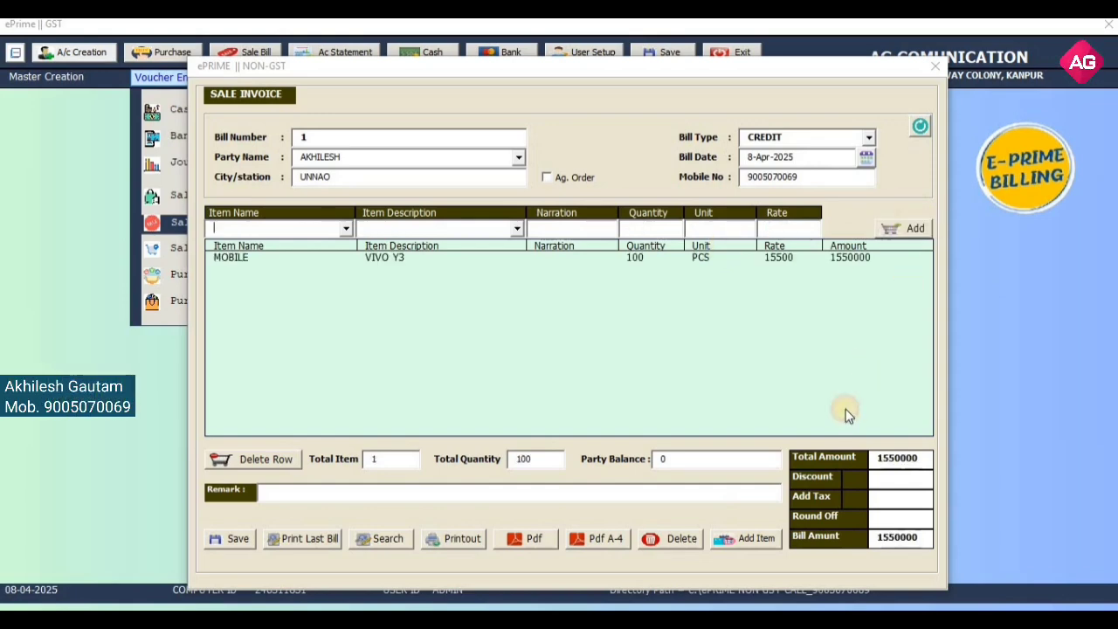
# - On a fresh bill for another party, add one MOBILE REDMI 12 5G at 15500
pyautogui.click(914, 125)
pyautogui.click(519, 157)
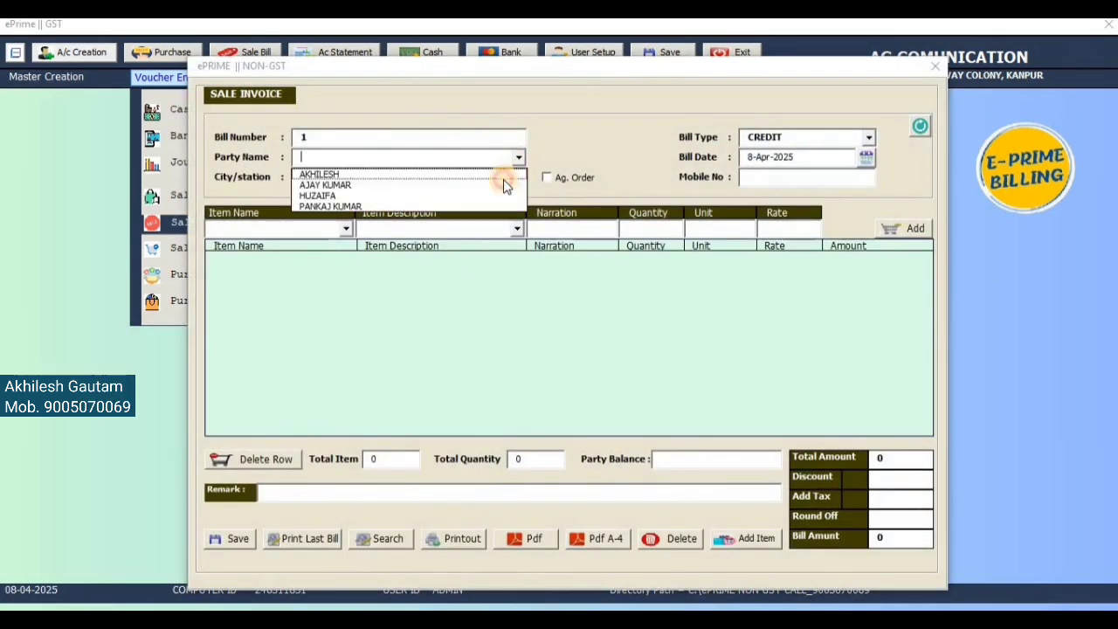
pyautogui.click(493, 187)
pyautogui.click(346, 228)
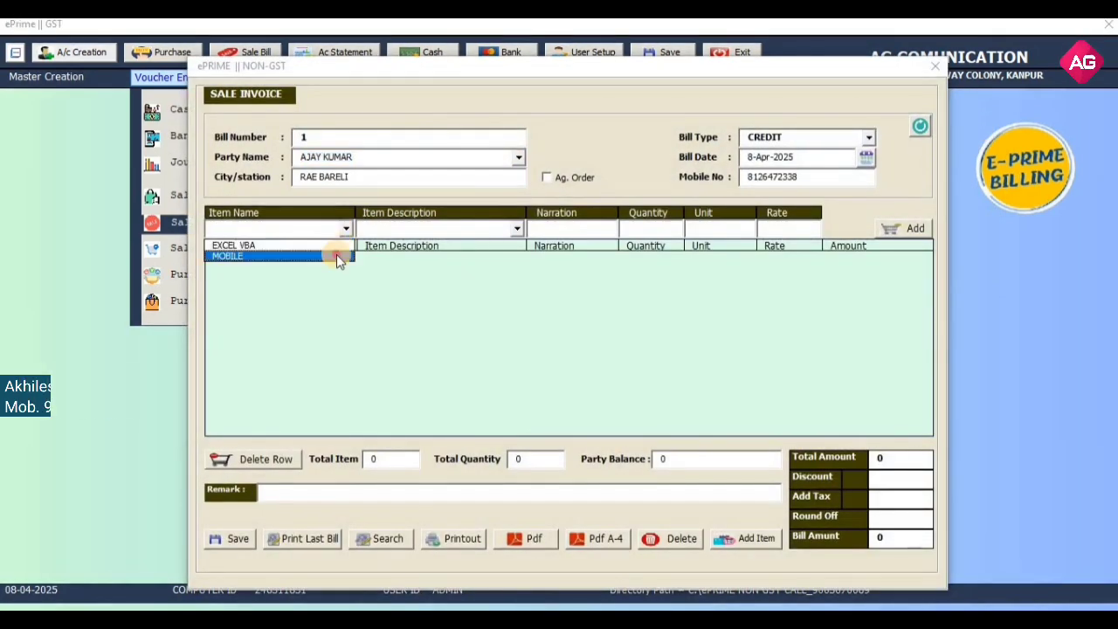
pyautogui.click(337, 253)
pyautogui.click(517, 226)
pyautogui.click(506, 254)
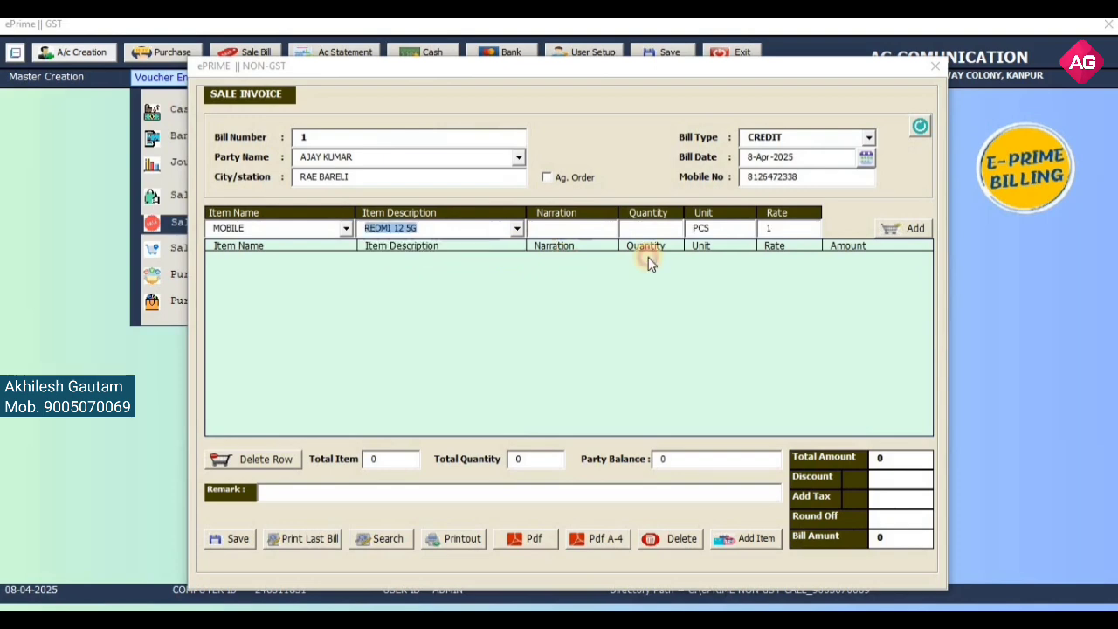
pyautogui.click(663, 229)
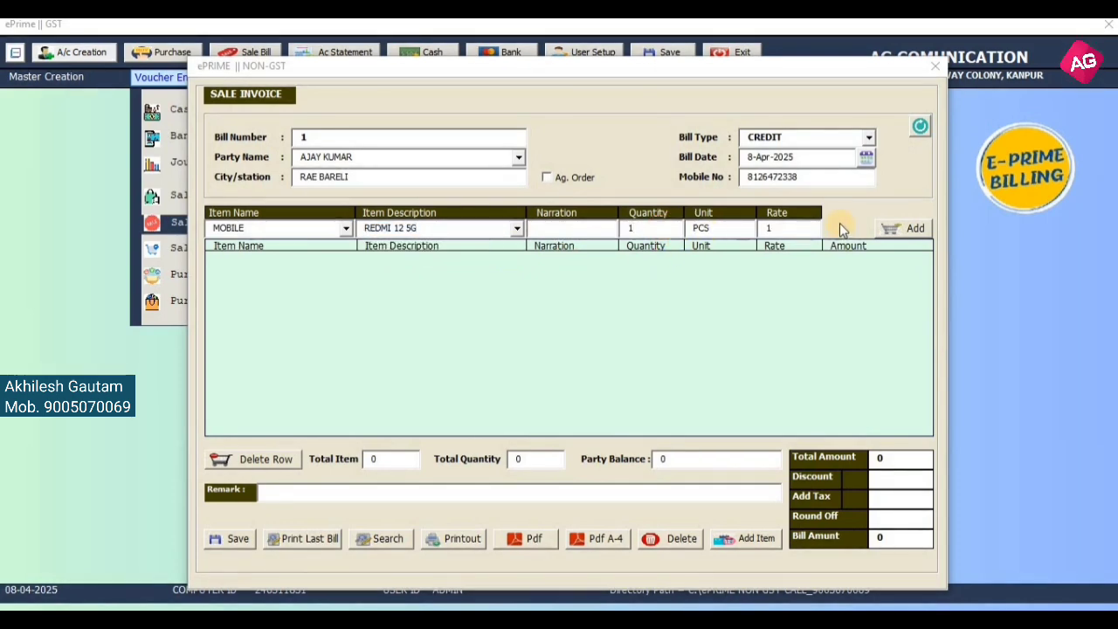
pyautogui.click(795, 229)
pyautogui.write('15500')
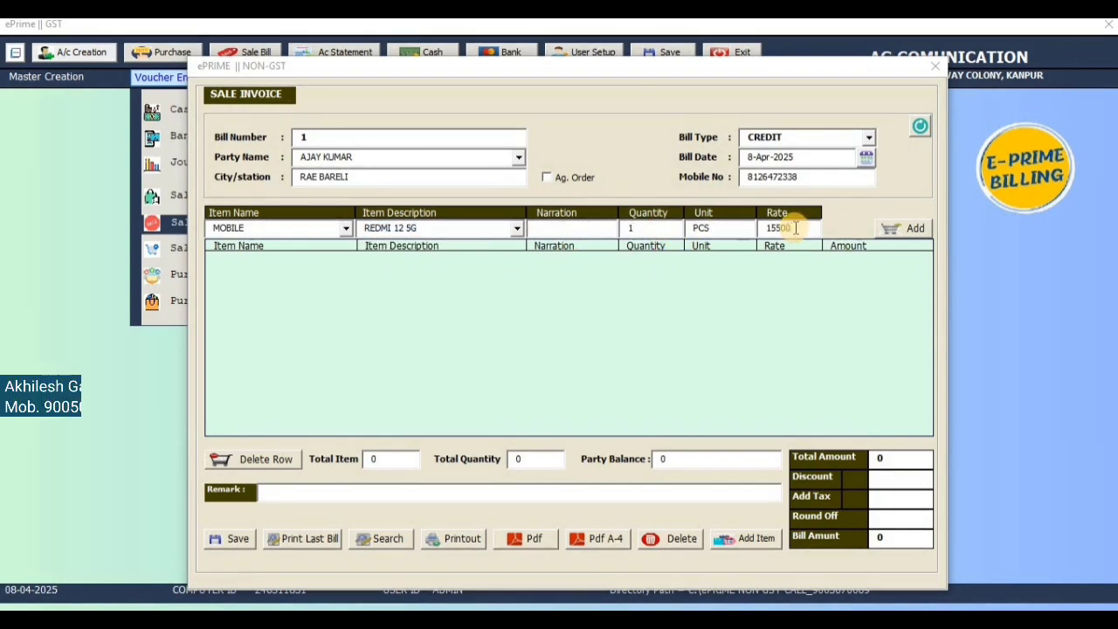
pyautogui.click(908, 226)
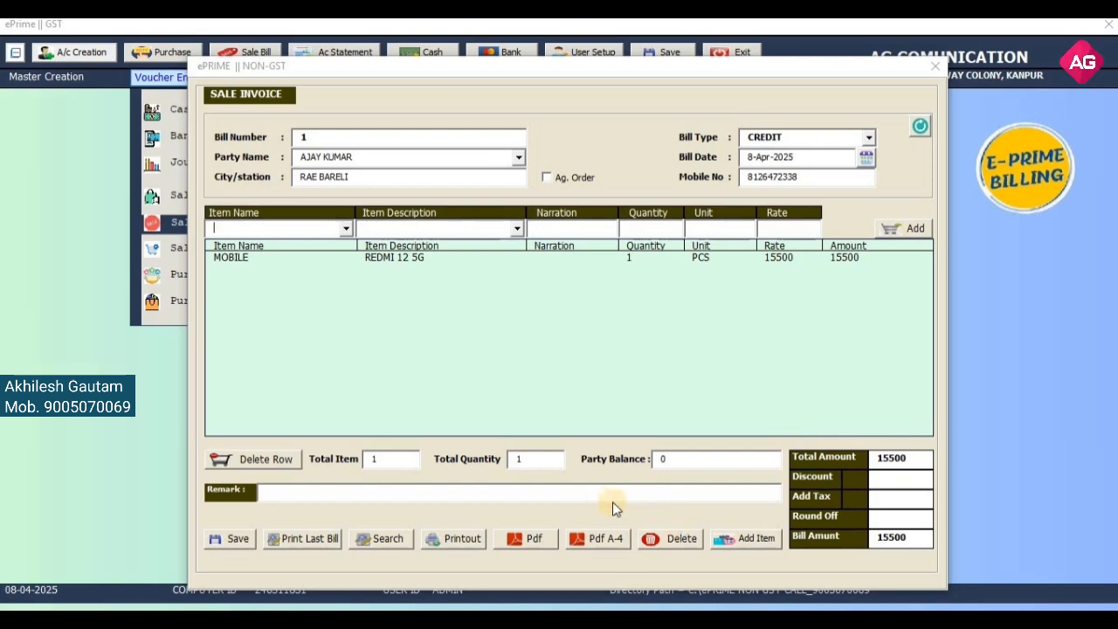
# - Save the invoice, then reload bill 1 and export it as a PDF
pyautogui.click(345, 493)
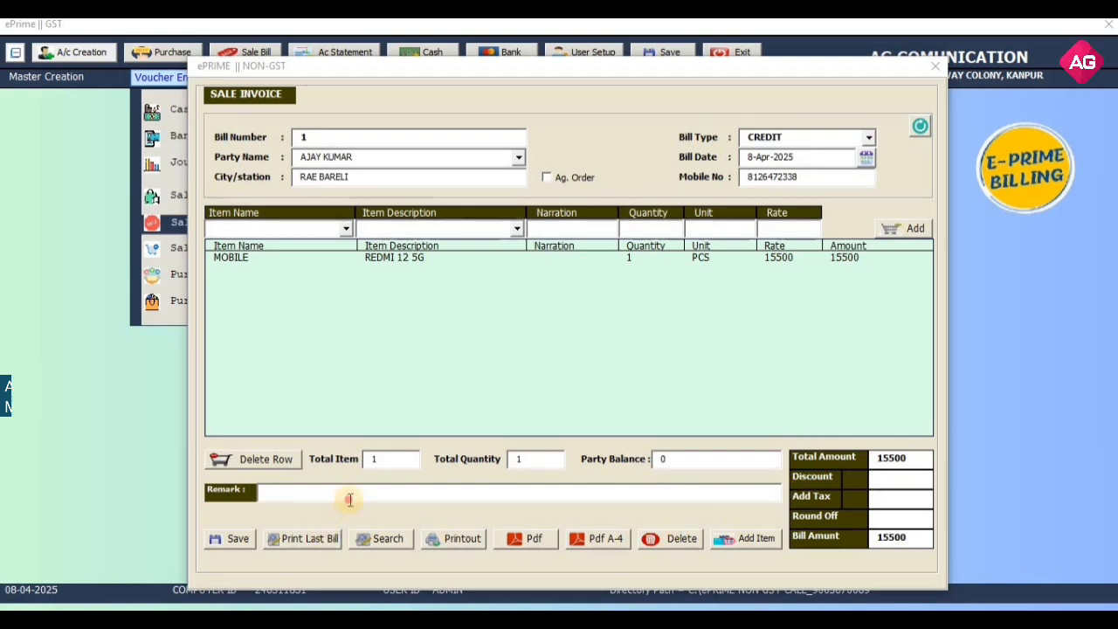
pyautogui.click(252, 547)
pyautogui.click(590, 374)
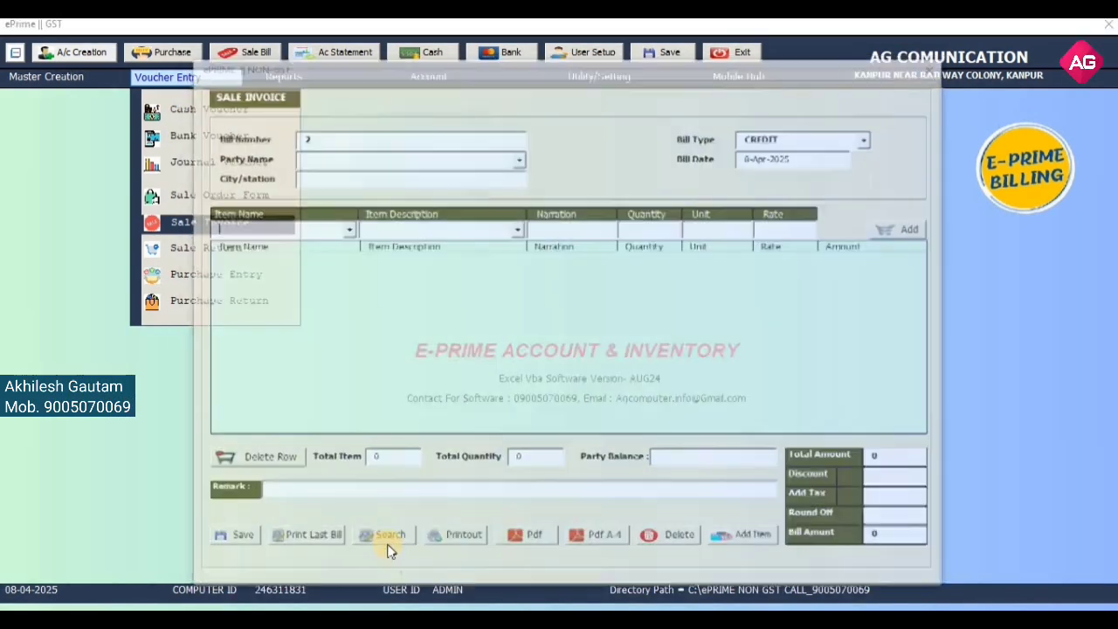
pyautogui.click(389, 540)
pyautogui.write('1')
pyautogui.press('Return')
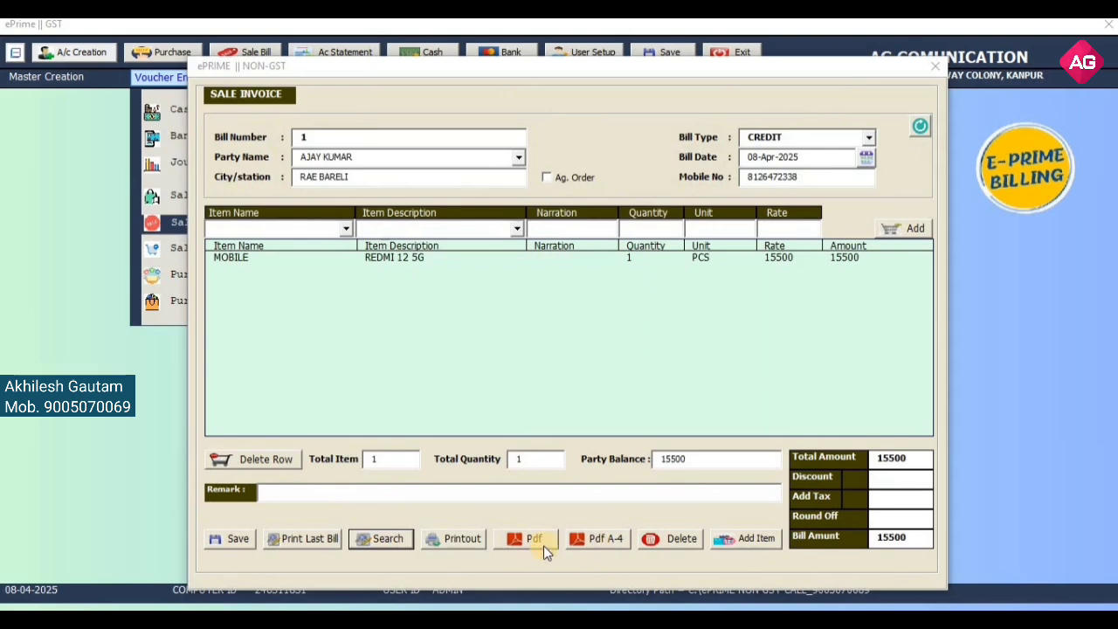
pyautogui.click(535, 539)
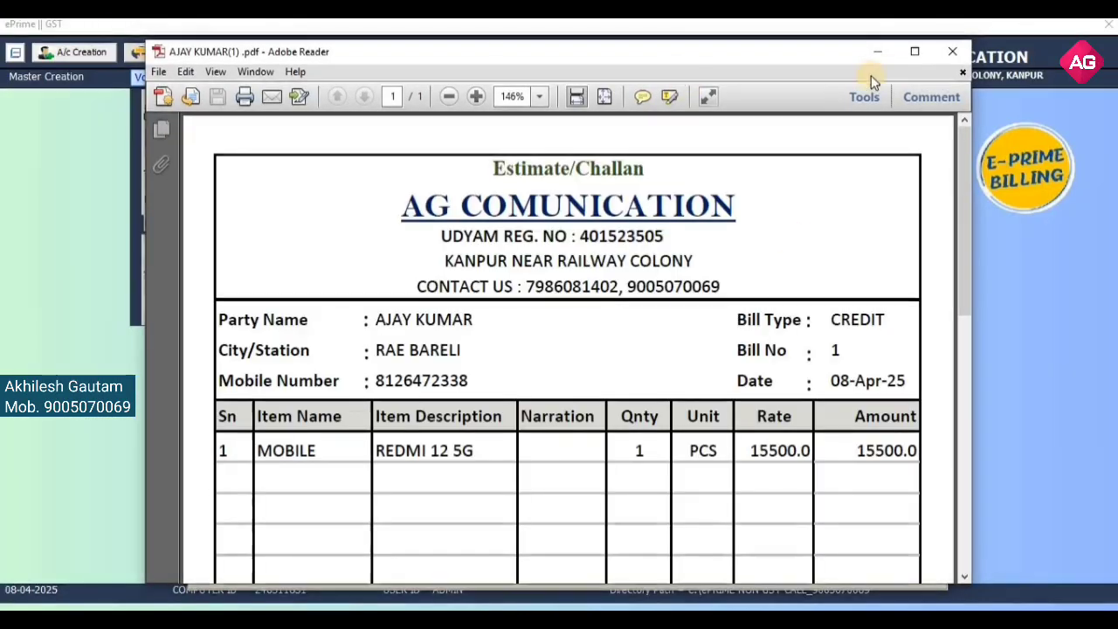
# - Maximize Adobe Reader, fit the whole estimate page in view, then close it
pyautogui.doubleClick(846, 64)
pyautogui.click(303, 62)
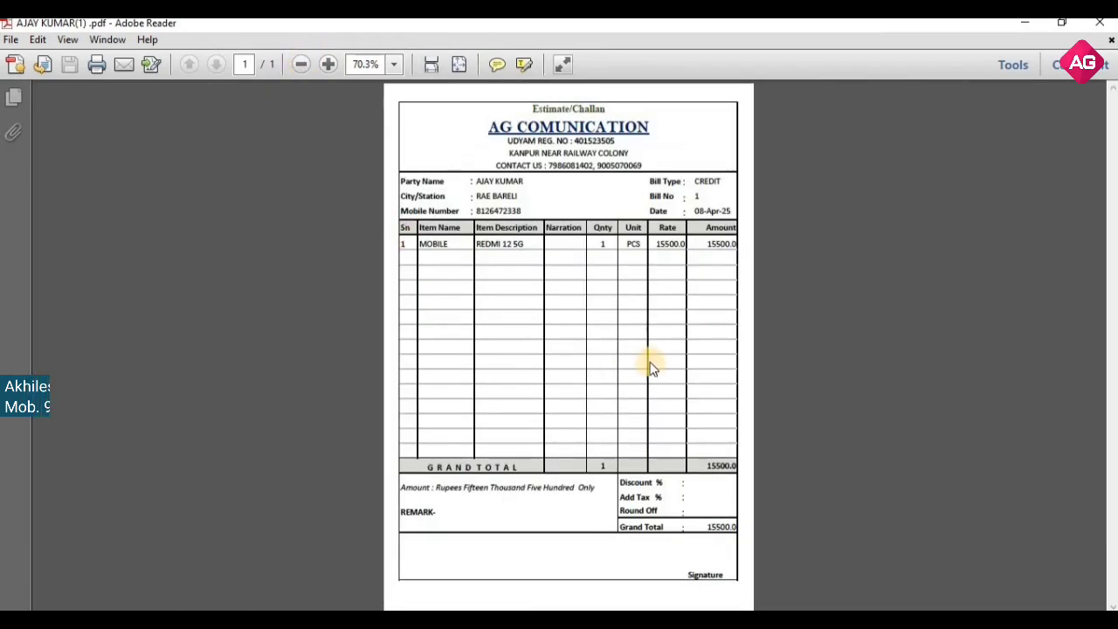
pyautogui.click(1100, 23)
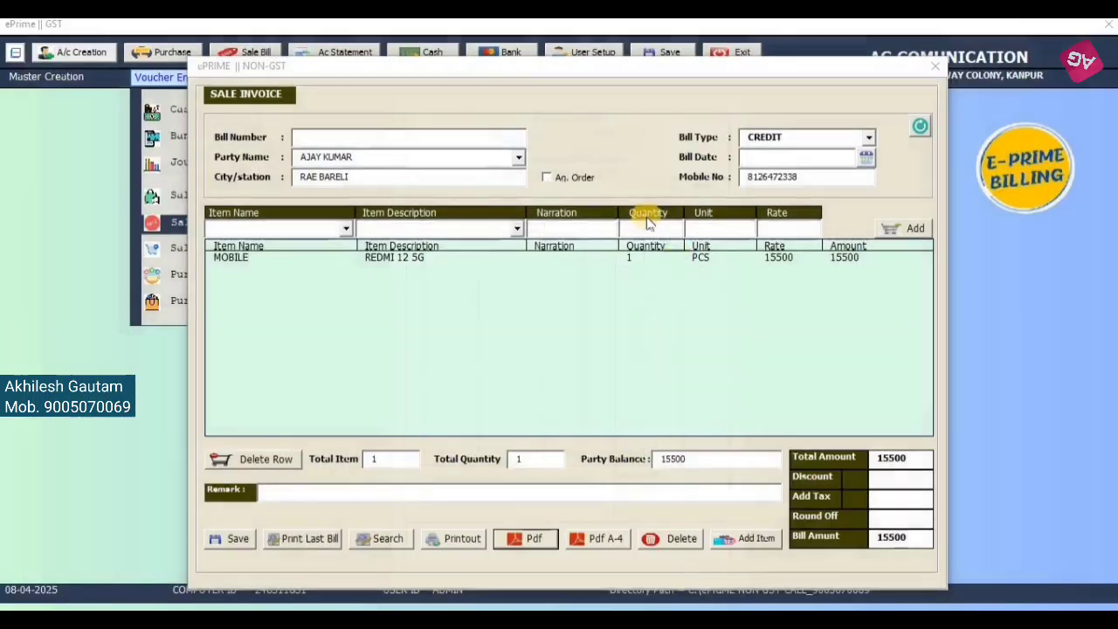
# - Close the sale invoice and bring up the Cash Voucher entry form
pyautogui.click(935, 65)
pyautogui.click(178, 81)
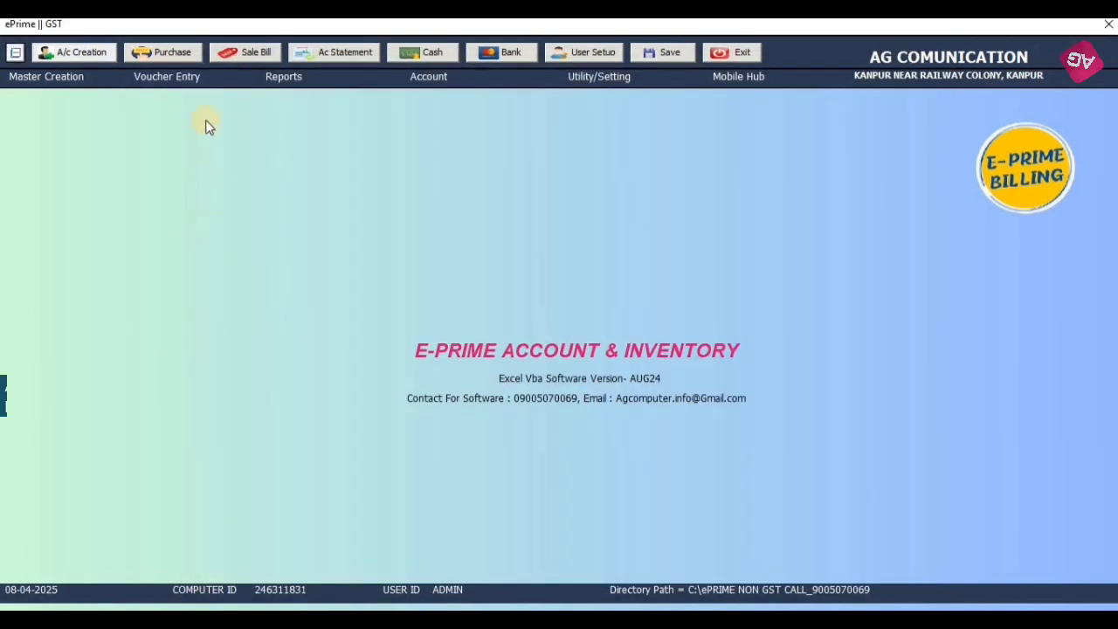
pyautogui.click(188, 77)
pyautogui.click(185, 110)
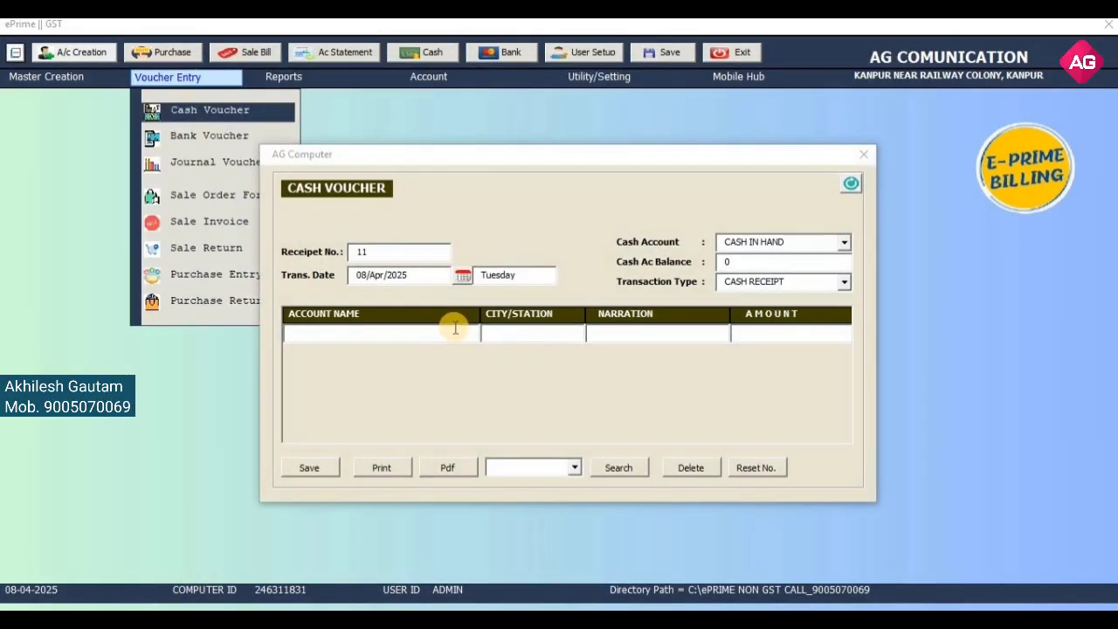
# - Select sale bill 1's customer to view the 15500 Dr balance, then close unsaved
pyautogui.click(455, 330)
pyautogui.click(433, 350)
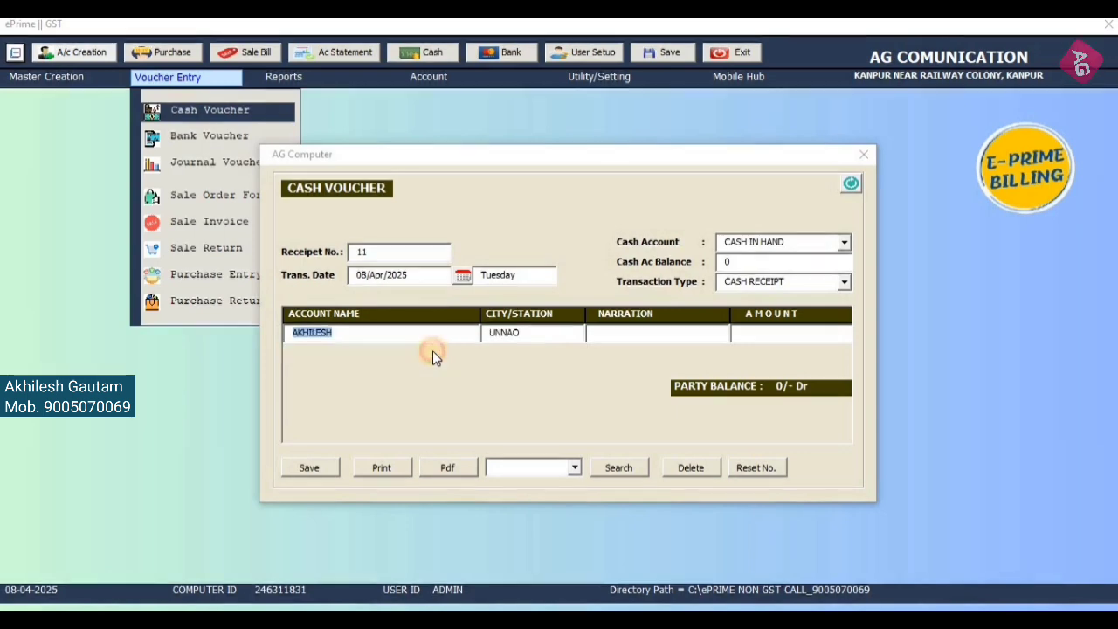
pyautogui.click(393, 333)
pyautogui.click(370, 362)
pyautogui.click(370, 364)
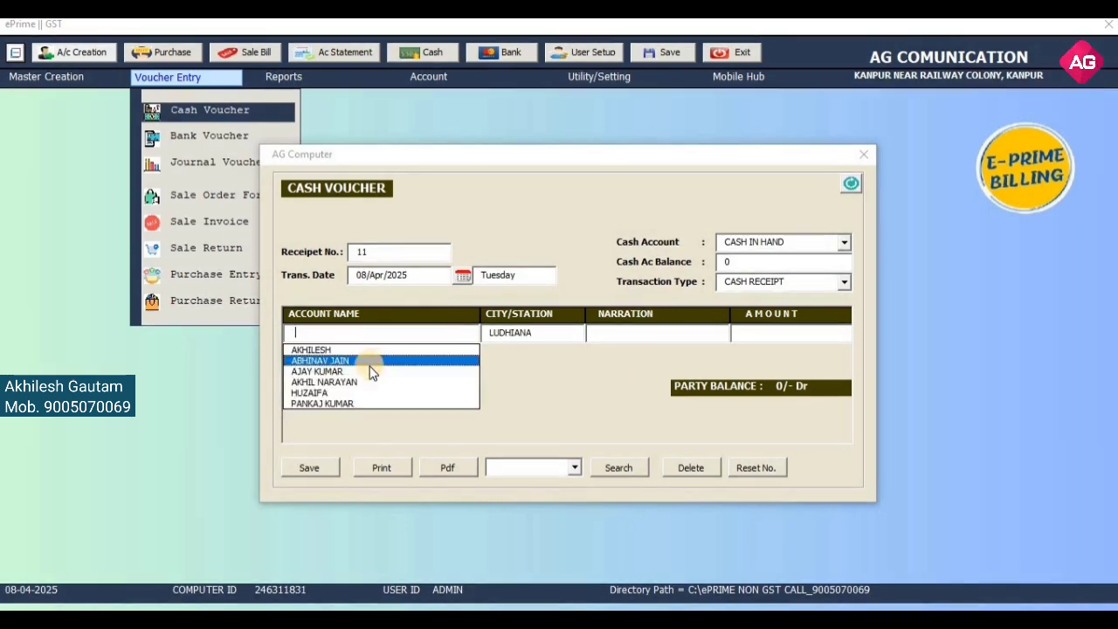
pyautogui.click(367, 361)
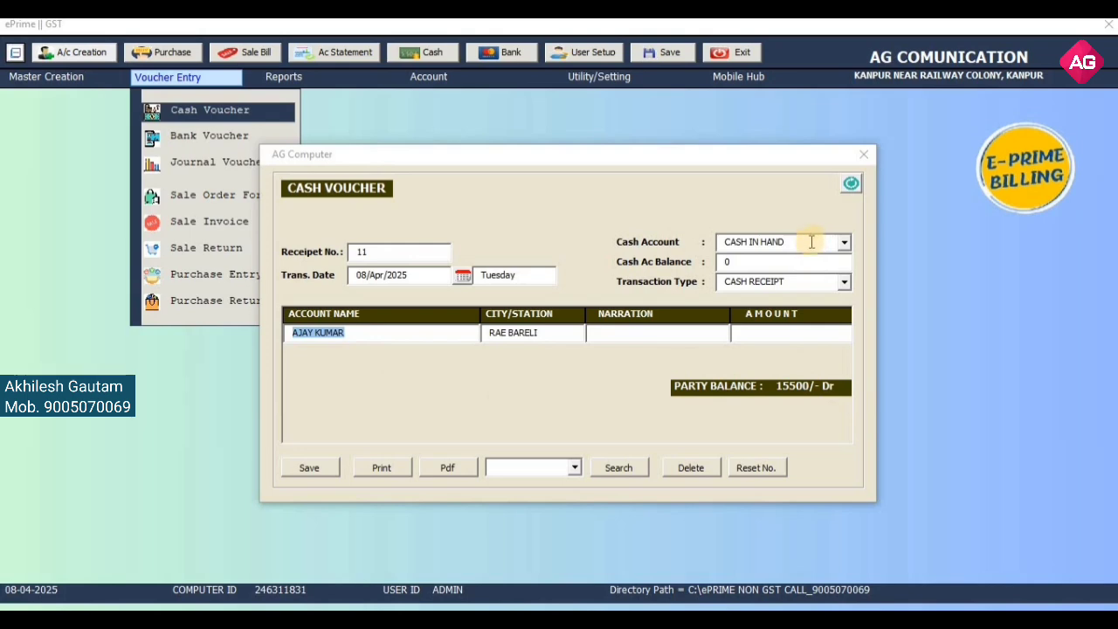
pyautogui.click(750, 262)
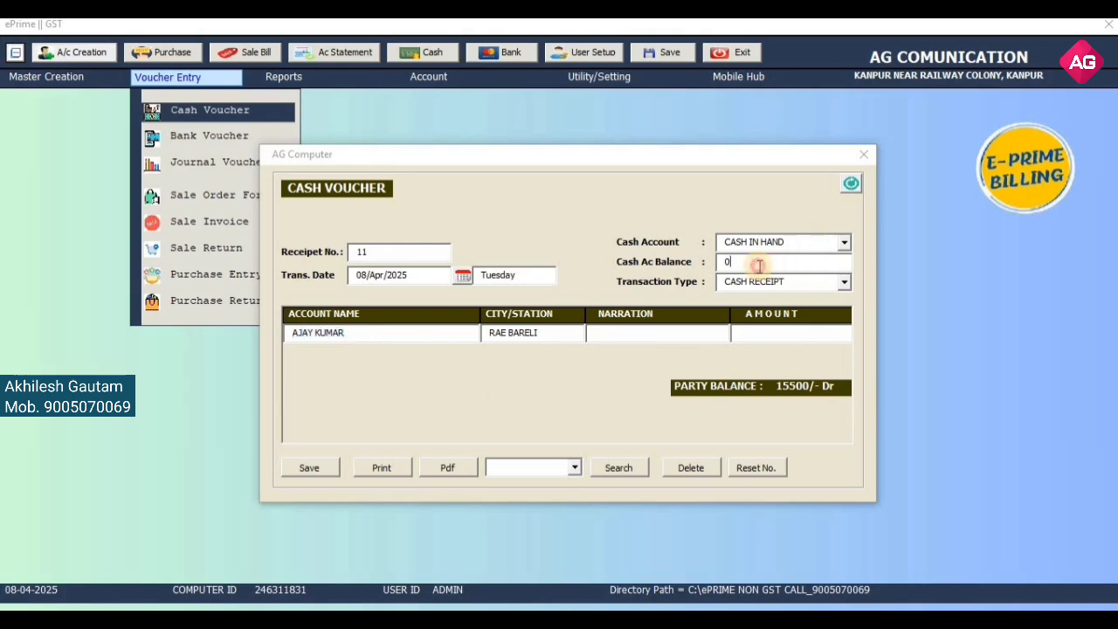
pyautogui.click(863, 154)
# - Open the Mobile Hub sale form and choose the customer party
pyautogui.click(185, 79)
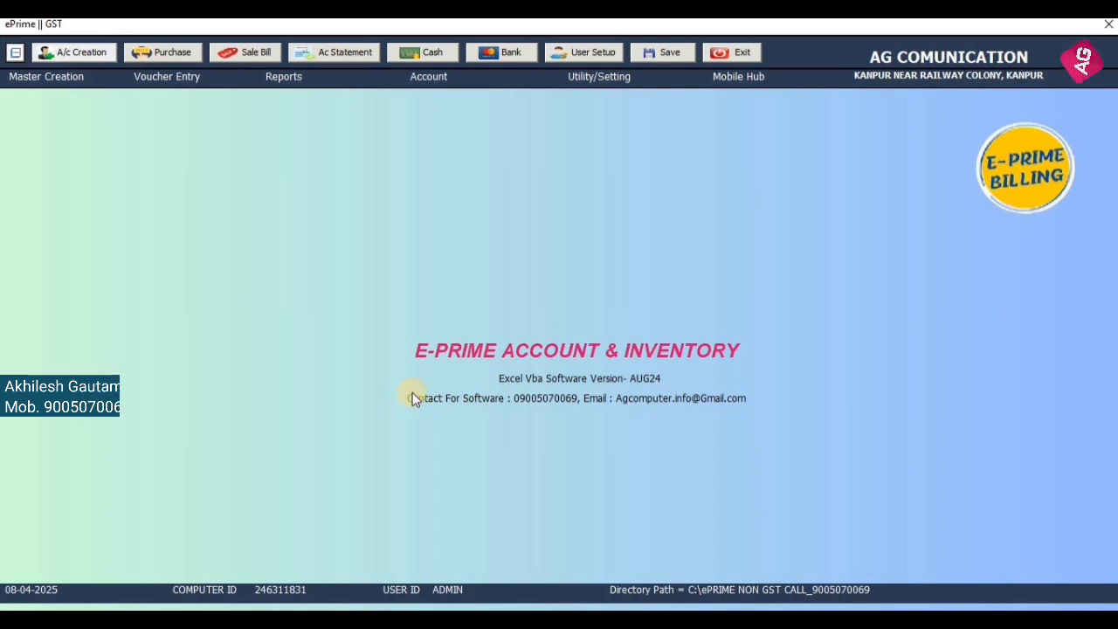
pyautogui.click(751, 78)
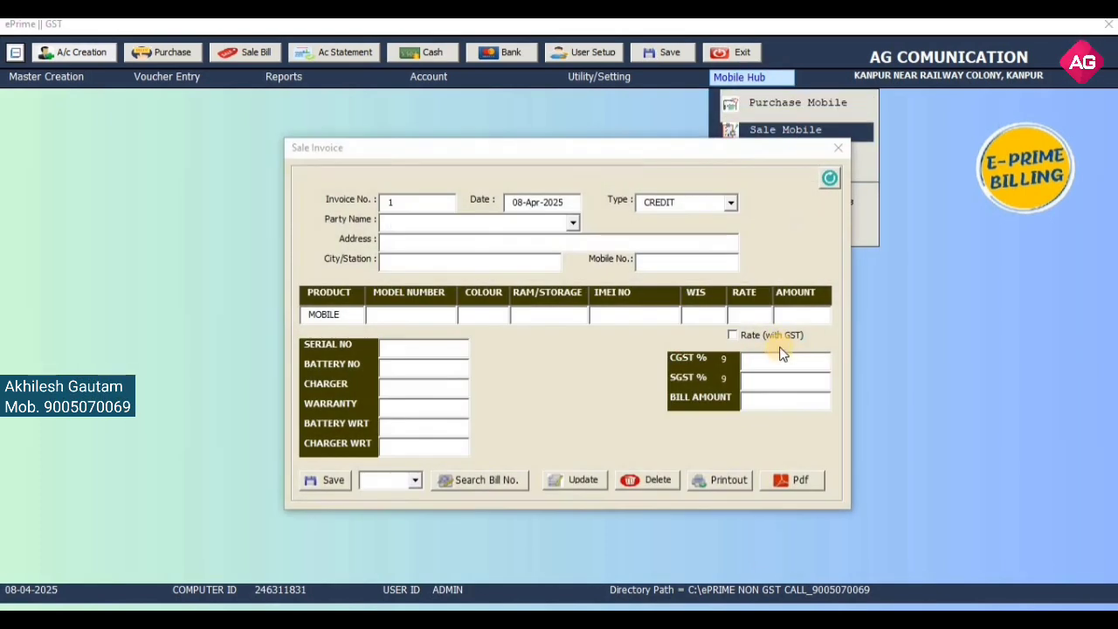
pyautogui.click(572, 223)
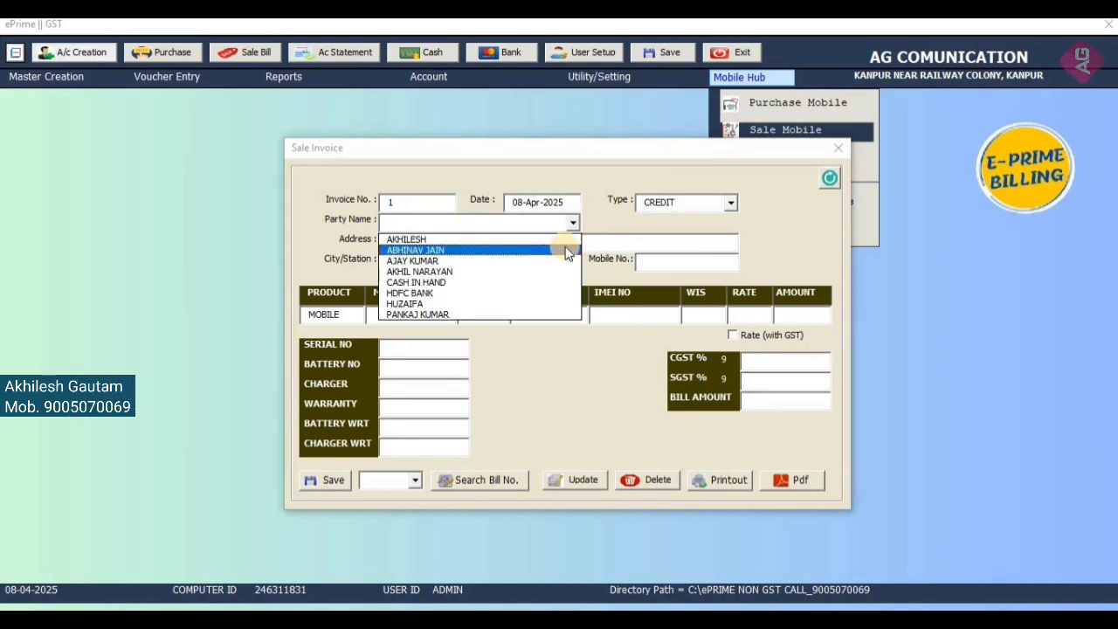
pyautogui.click(566, 250)
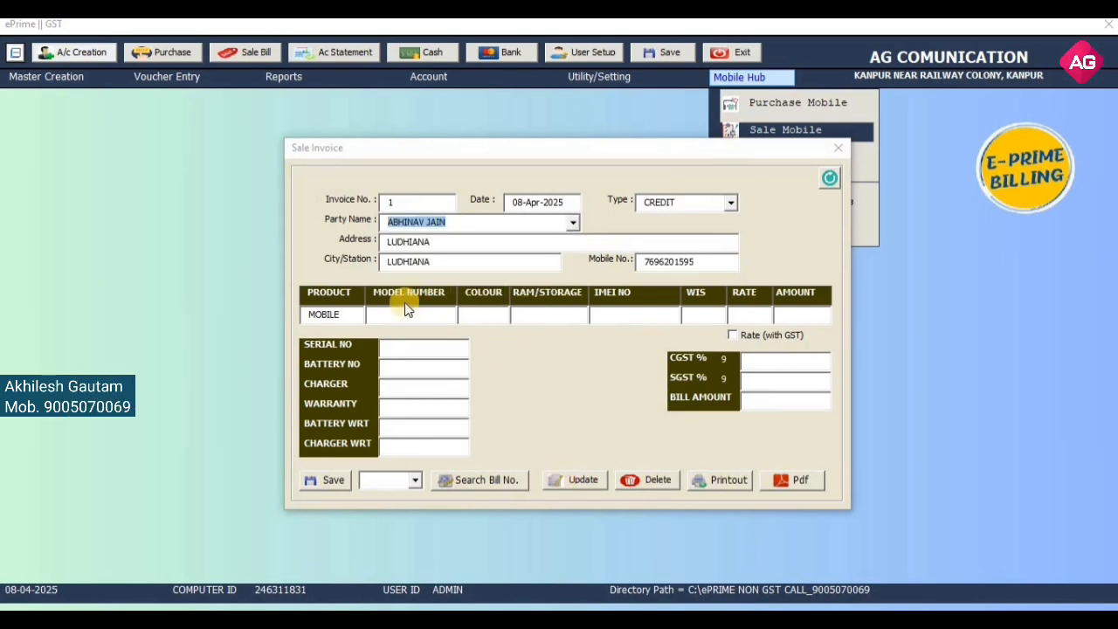
# - Pick model VIVO Y3 with 6GB/128GB storage and fill in the remaining item details
pyautogui.click(378, 312)
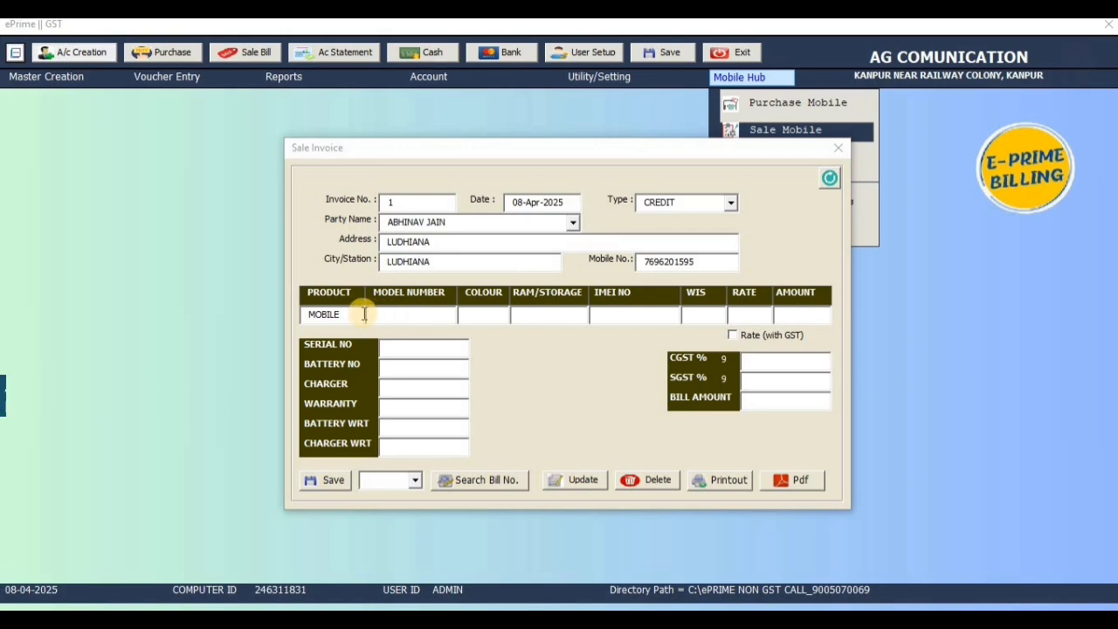
pyautogui.click(429, 344)
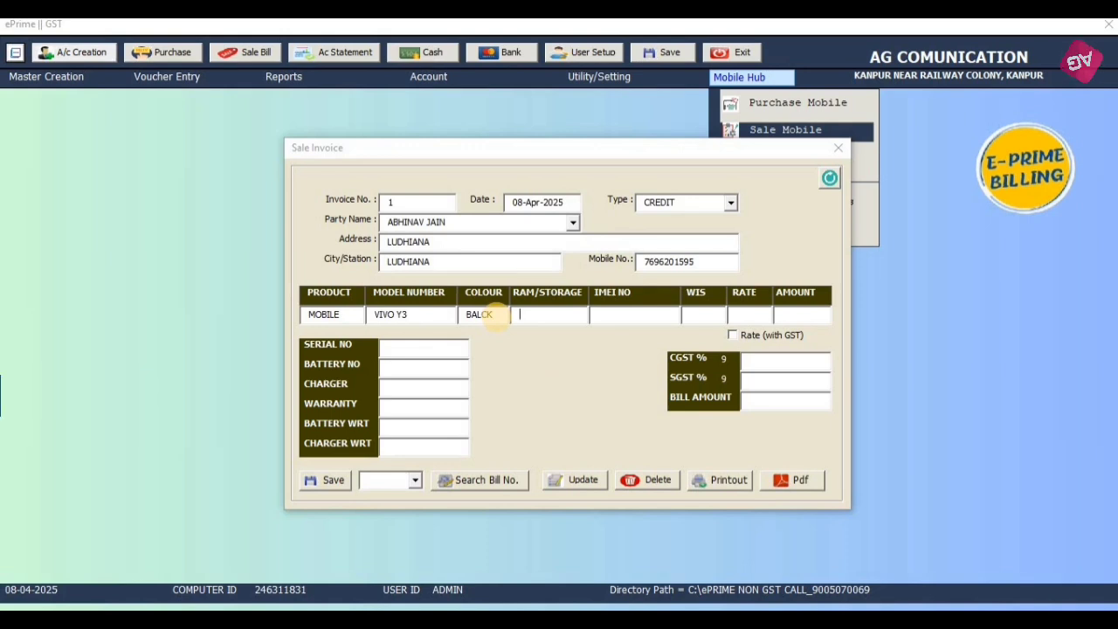
pyautogui.press('Tab')
pyautogui.press('Down')
pyautogui.press('Down')
pyautogui.press('Down')
pyautogui.press('Down')
pyautogui.press('Down')
pyautogui.press('Down')
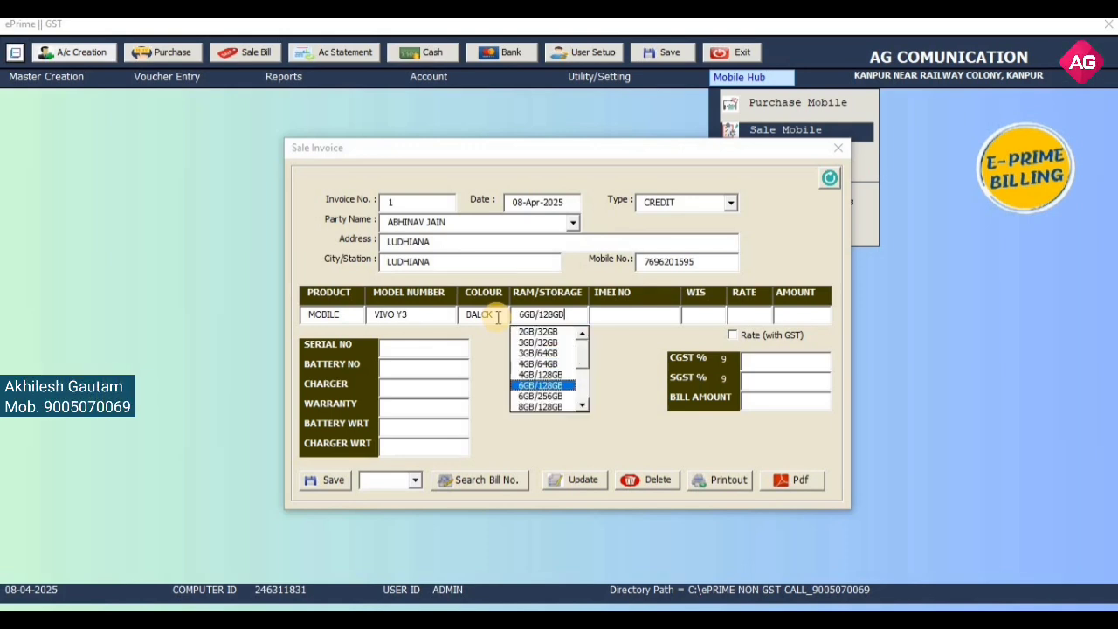
pyautogui.press('Return')
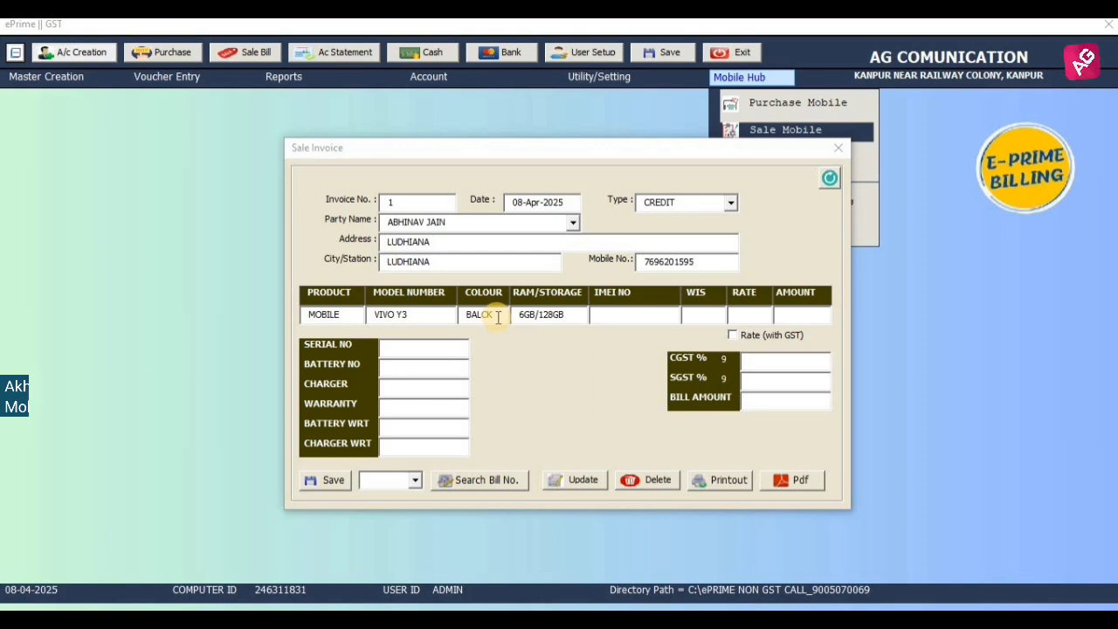
pyautogui.write('5050605040505')
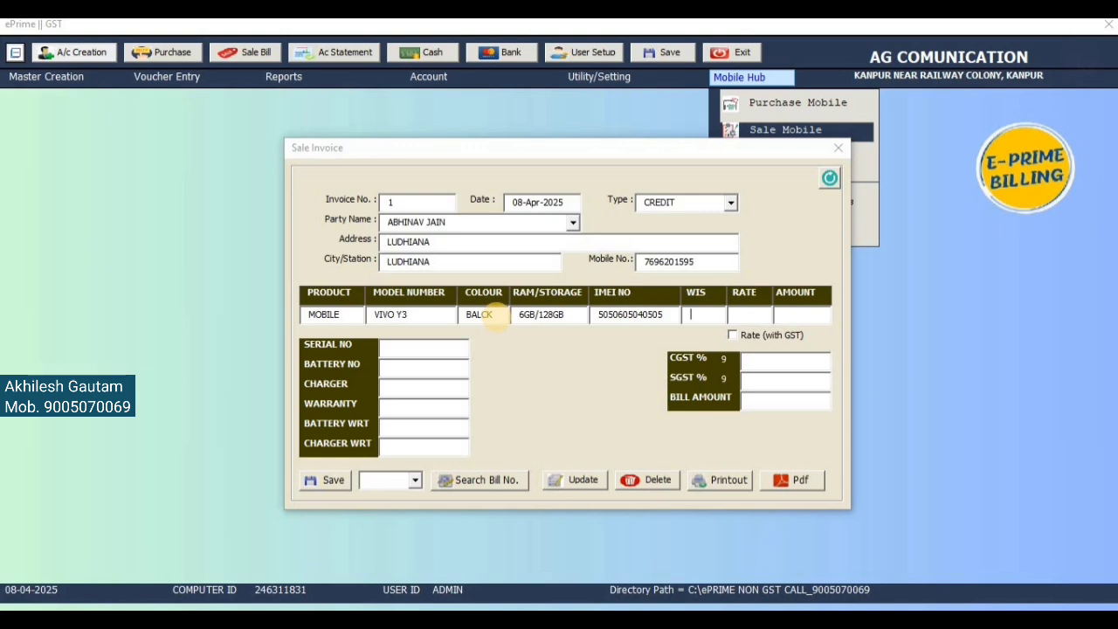
pyautogui.write('1')
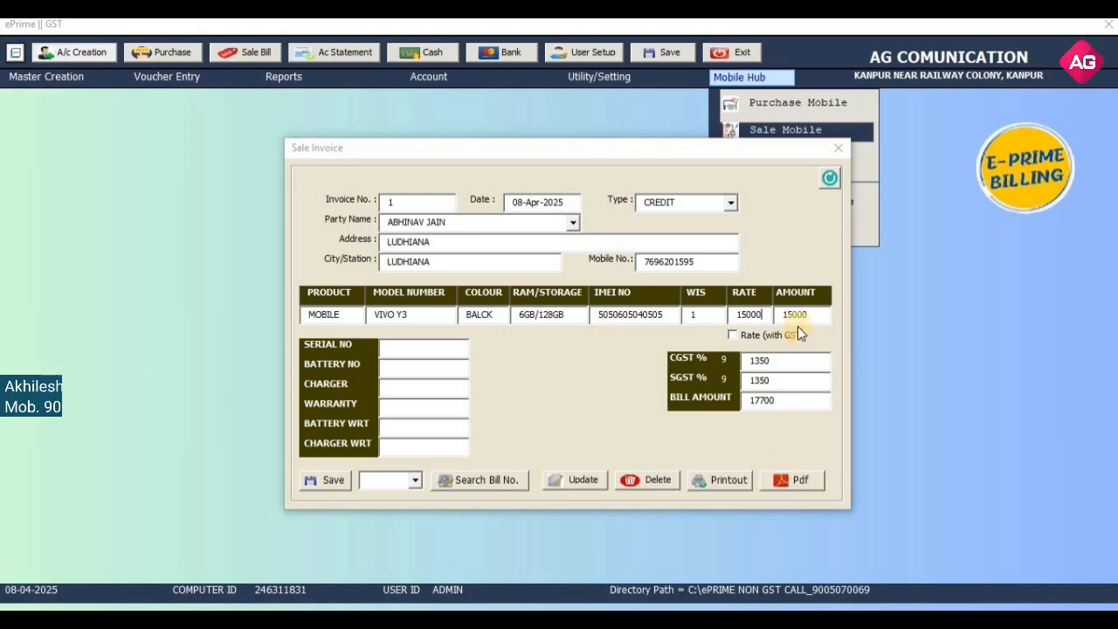
# - Make the 15000 rate GST-inclusive, giving 1350 CGST/SGST and a 15000 bill amount
pyautogui.click(816, 313)
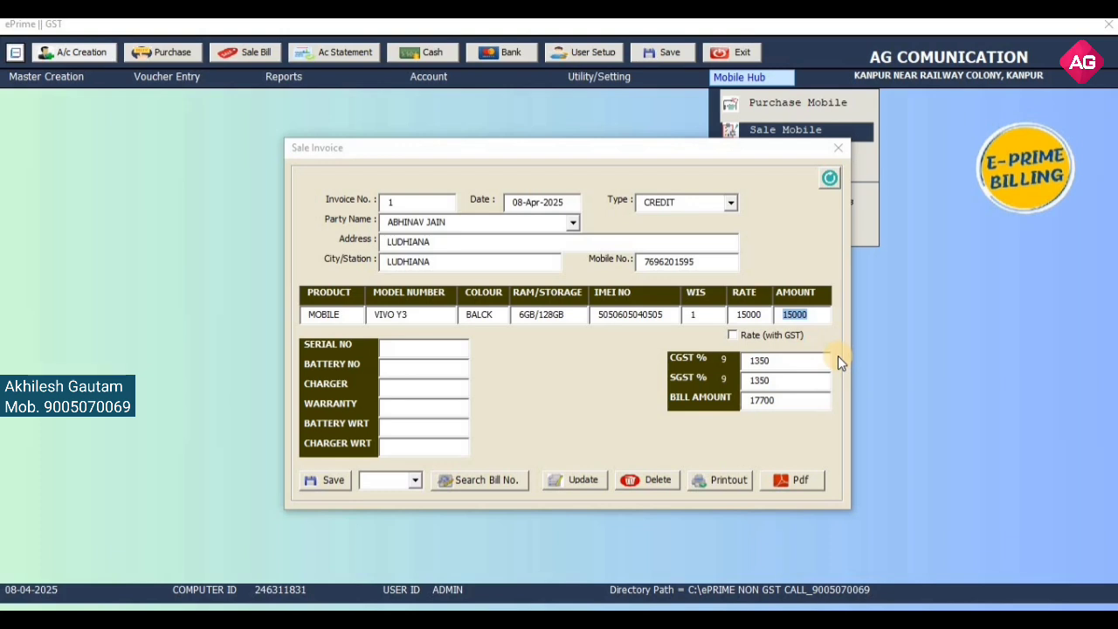
pyautogui.click(732, 335)
pyautogui.click(775, 361)
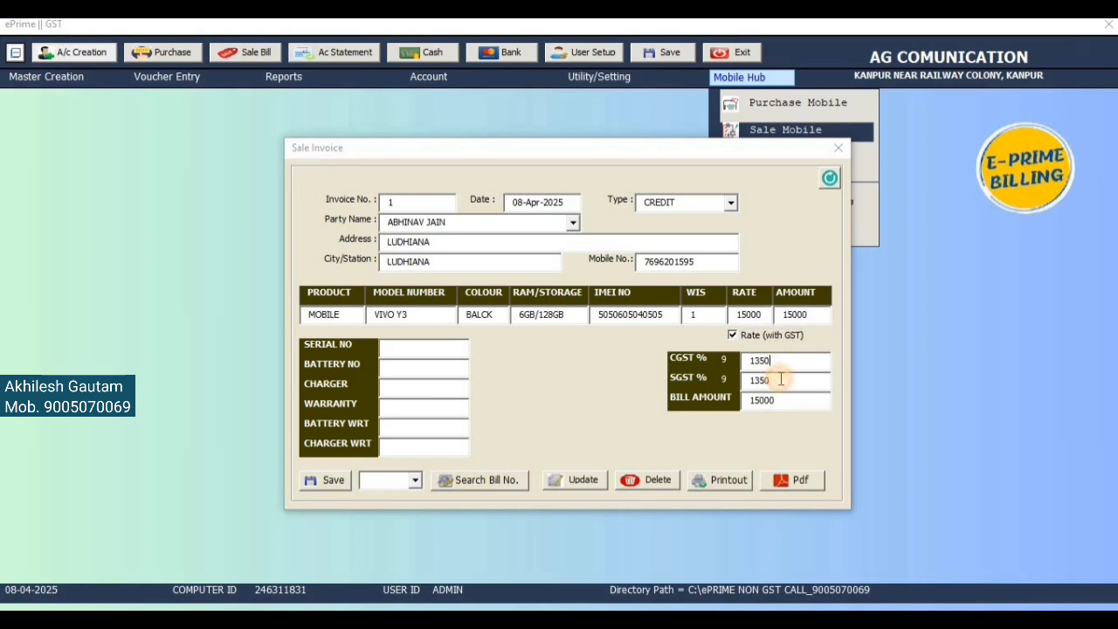
pyautogui.click(802, 405)
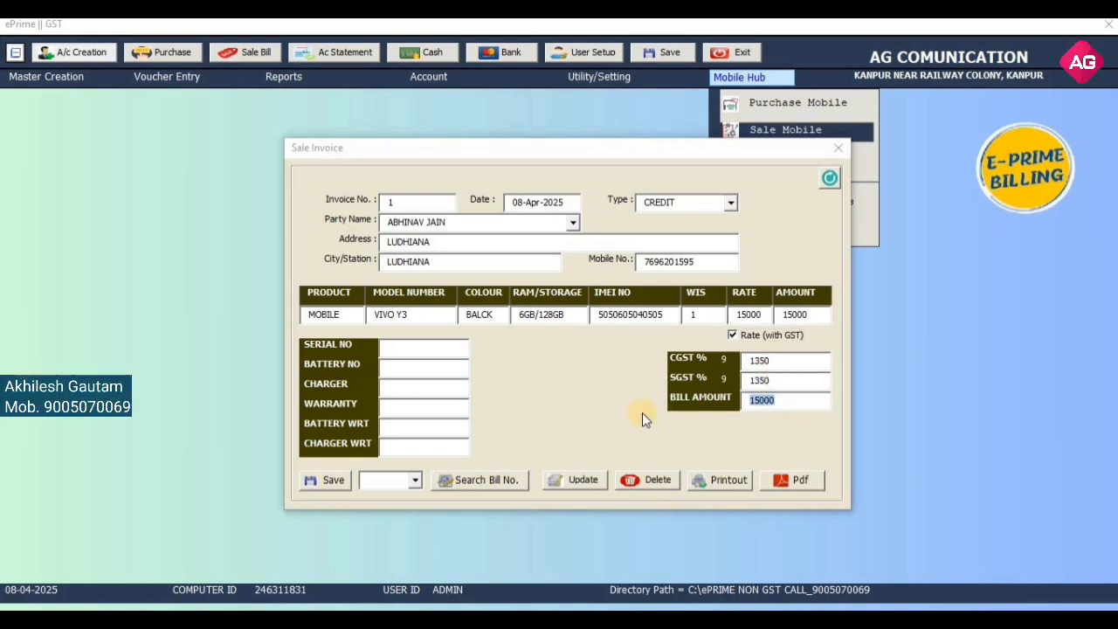
# - Enter serial 50606050, a 12 MONTH warranty, and 1 MONTH battery and charger warranties
pyautogui.click(426, 349)
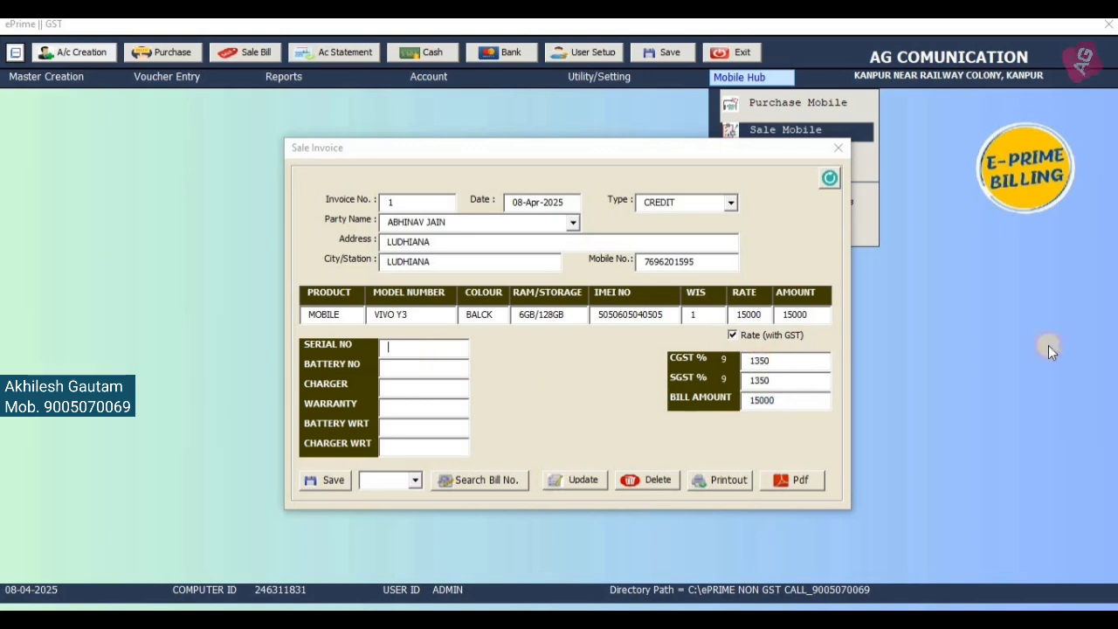
pyautogui.write('506060')
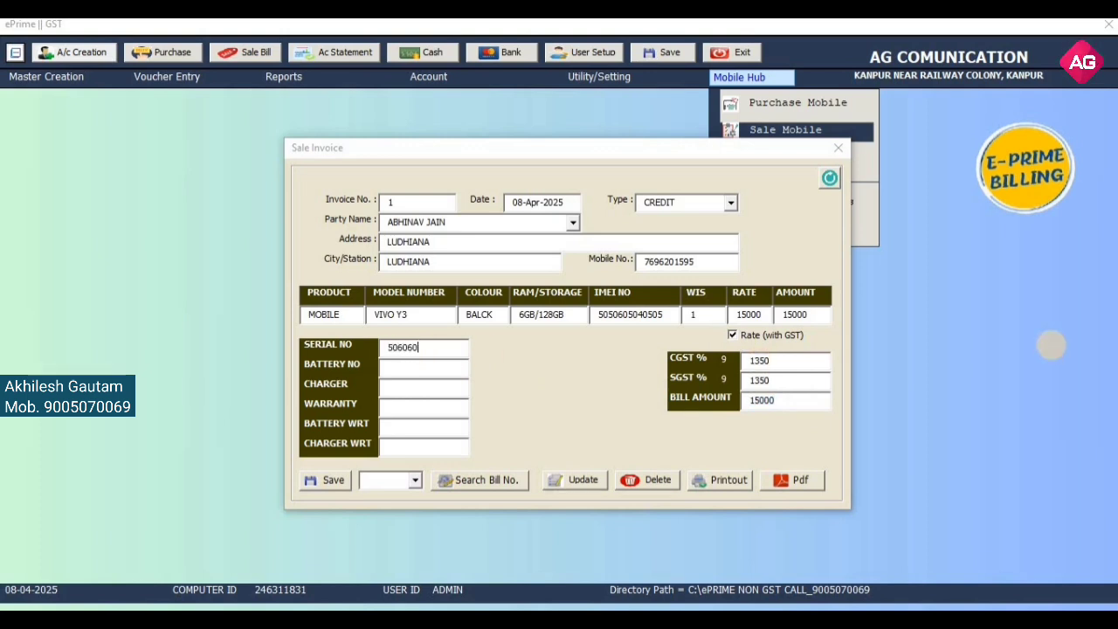
pyautogui.write('50')
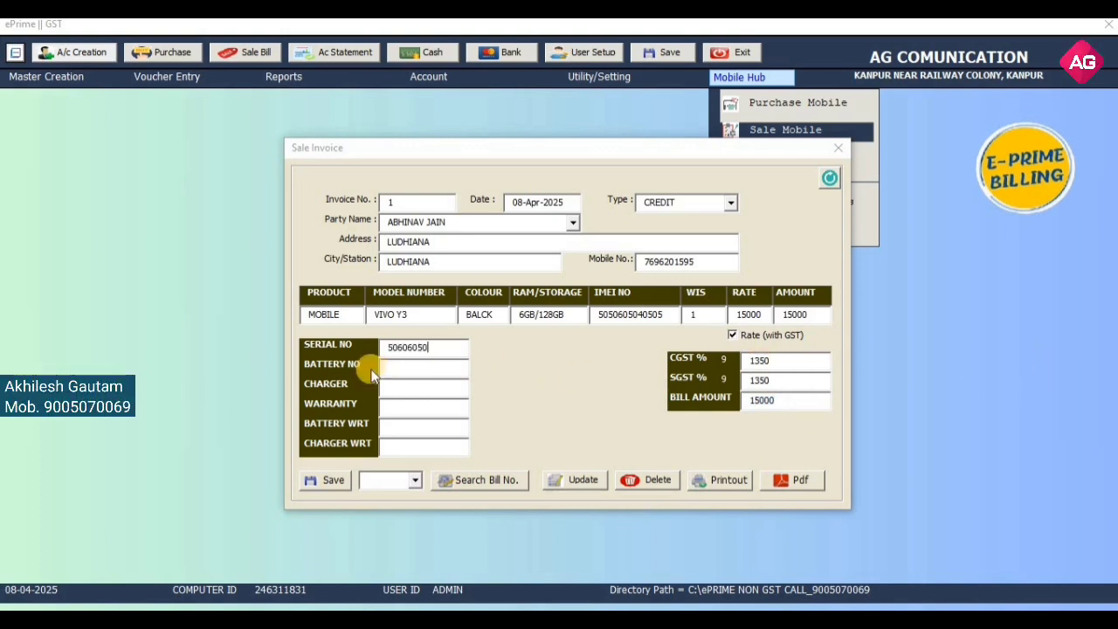
pyautogui.click(395, 371)
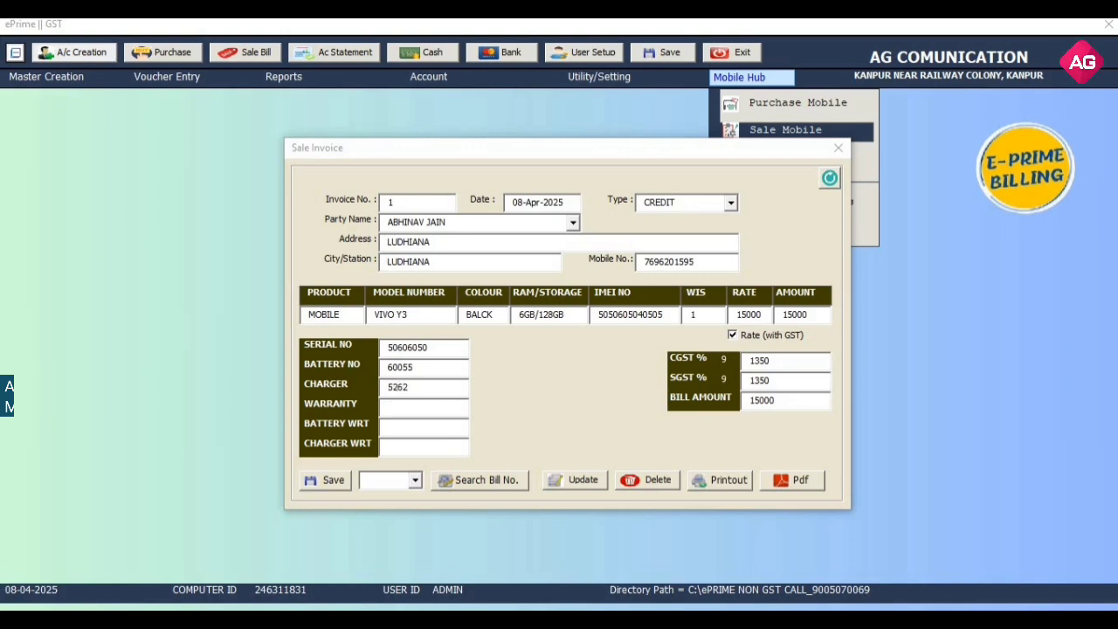
pyautogui.write('12 MONTH')
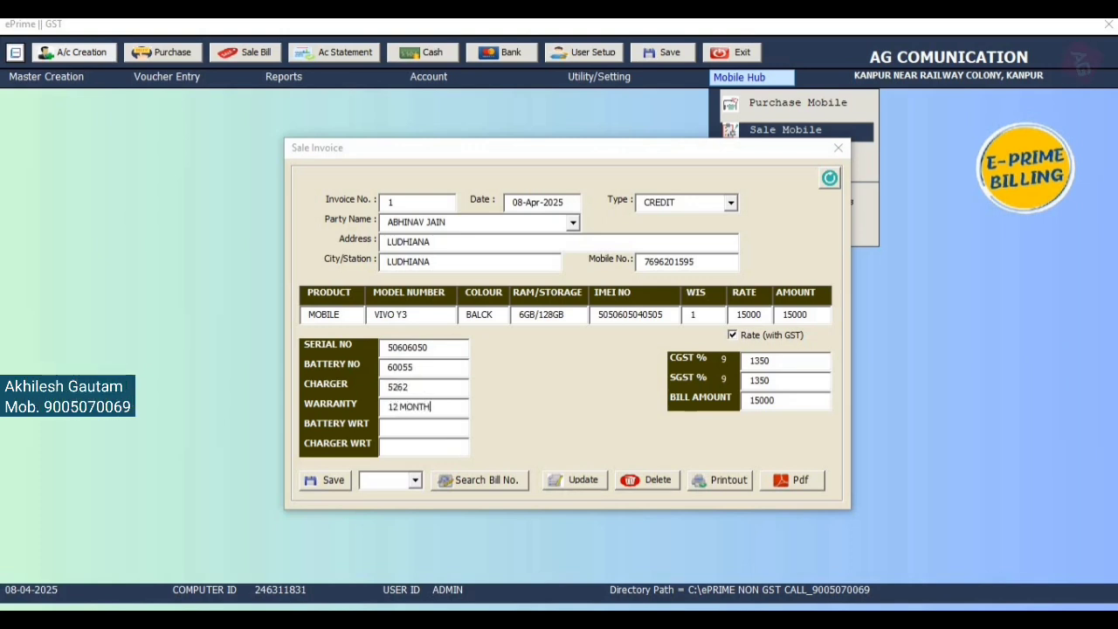
pyautogui.click(389, 427)
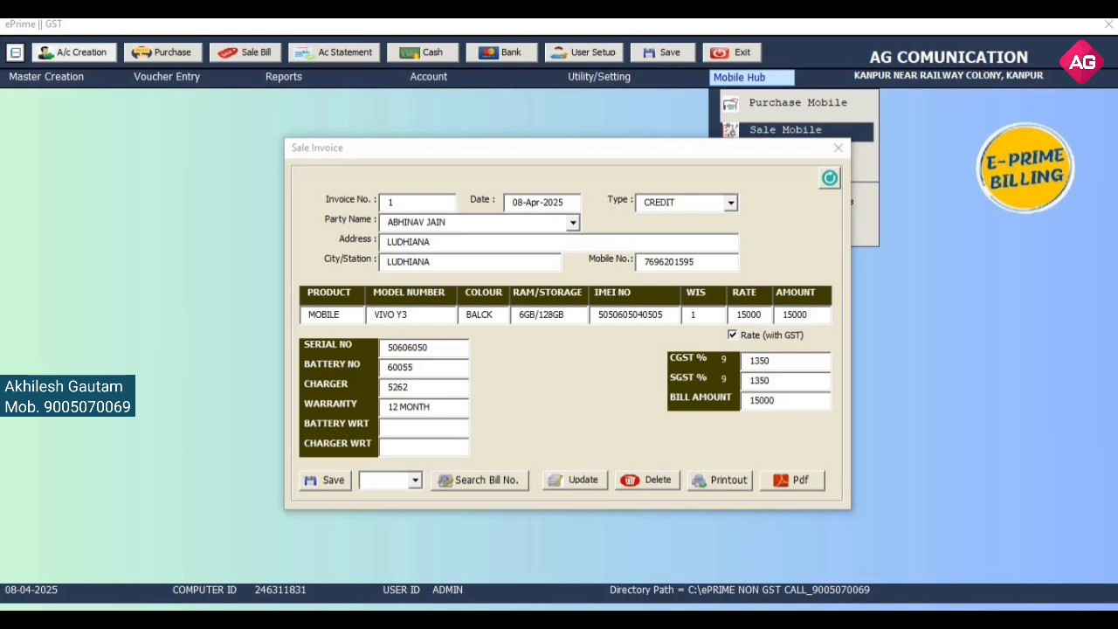
pyautogui.write('1 ')
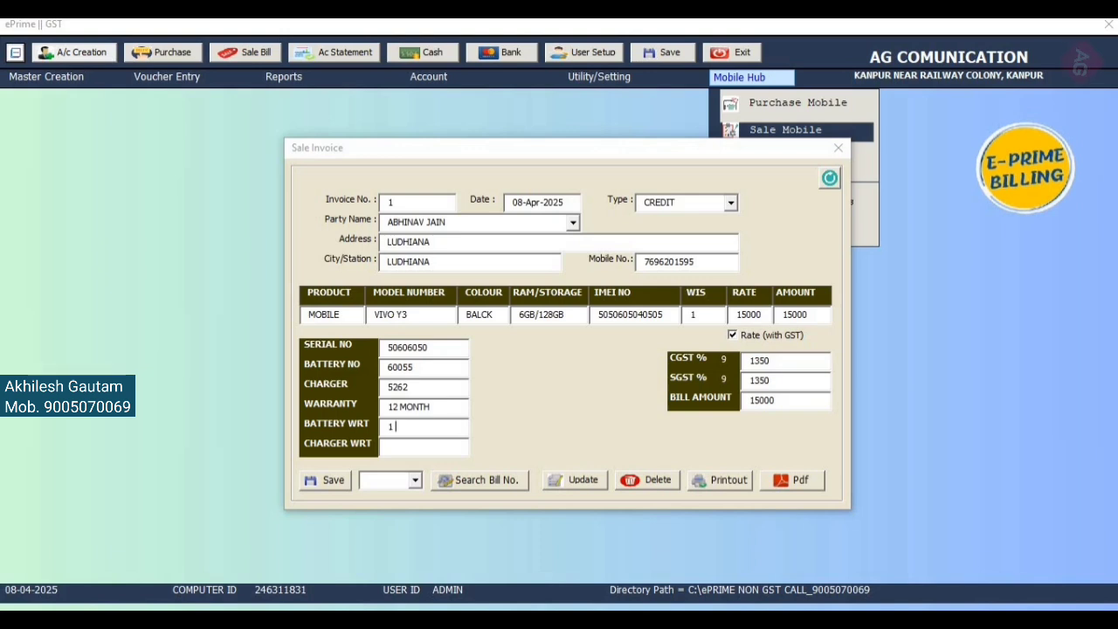
pyautogui.write('MONTH')
pyautogui.click(389, 446)
pyautogui.write('1')
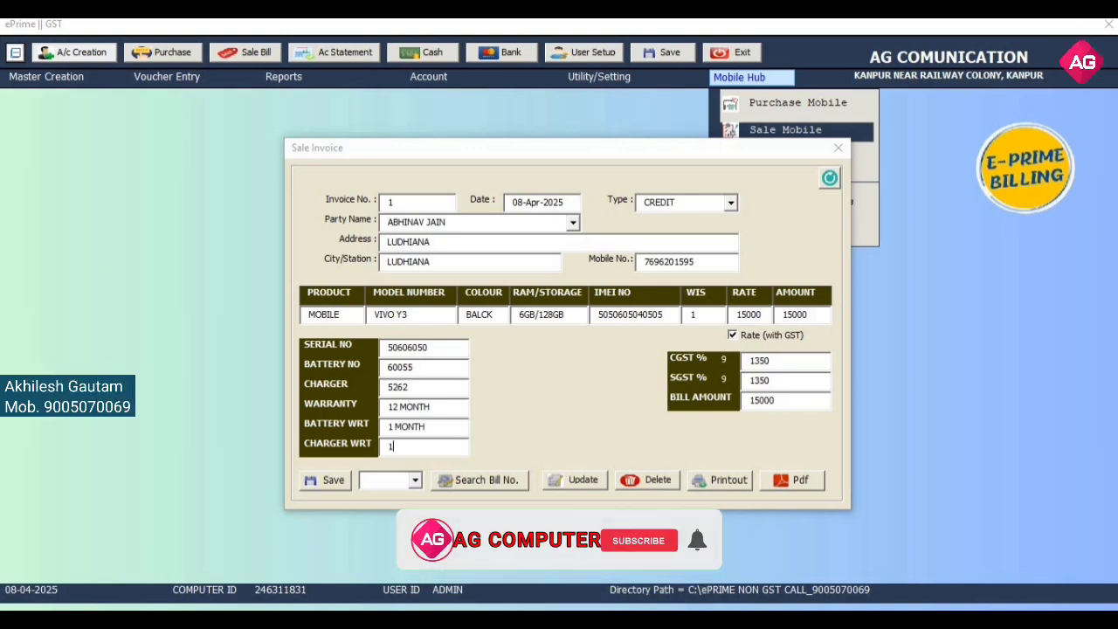
pyautogui.write(' MONTH')
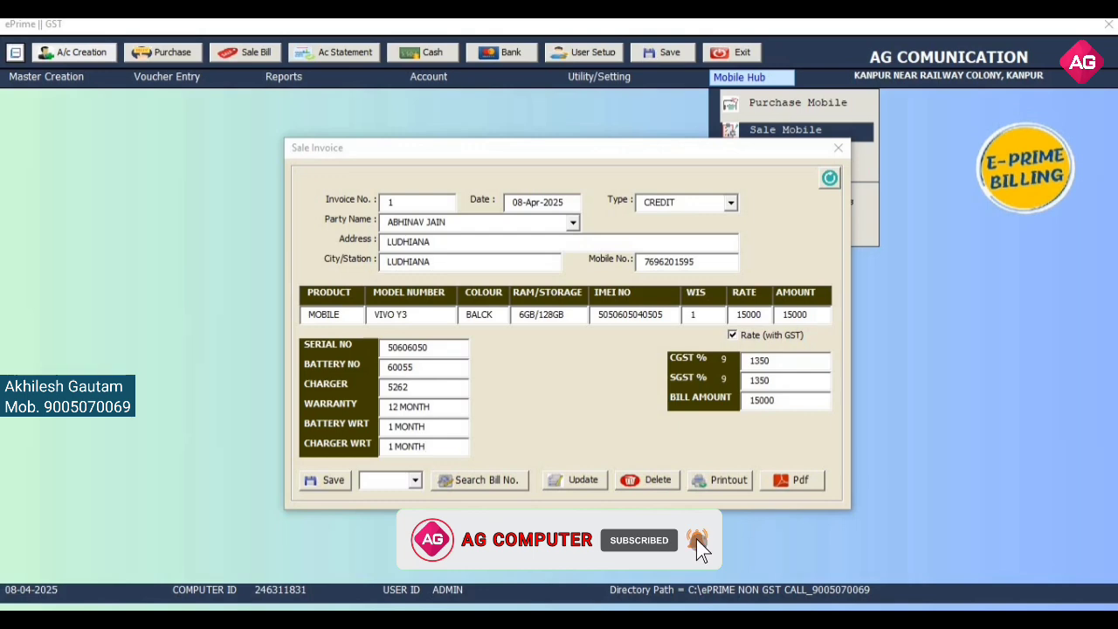
# - Save the sale invoice, then reload saved bill 1 into the form
pyautogui.click(336, 482)
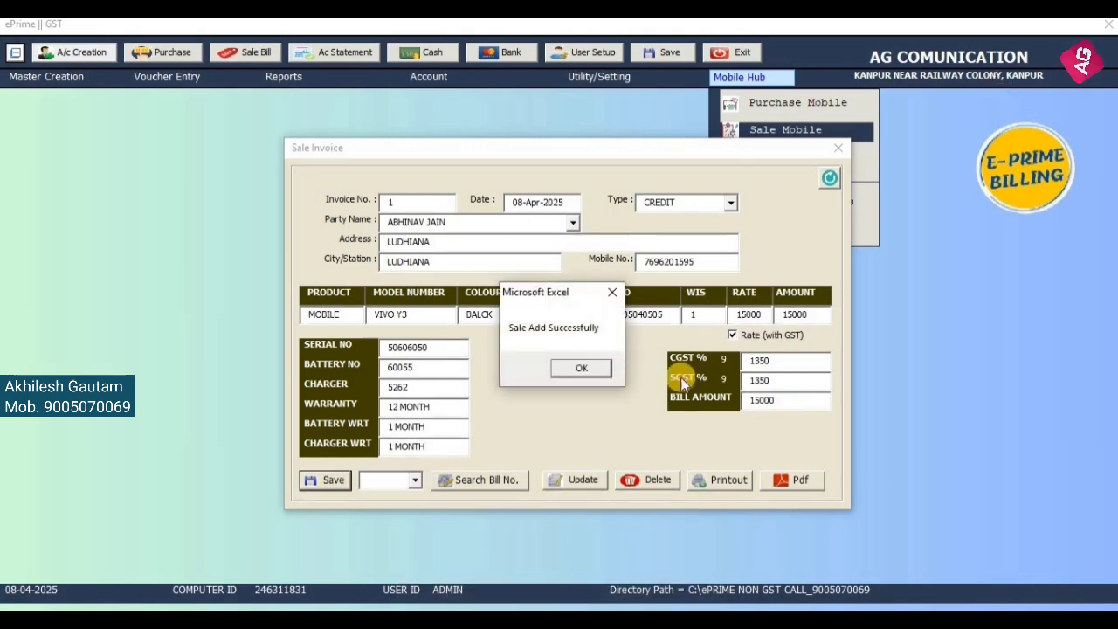
pyautogui.click(580, 370)
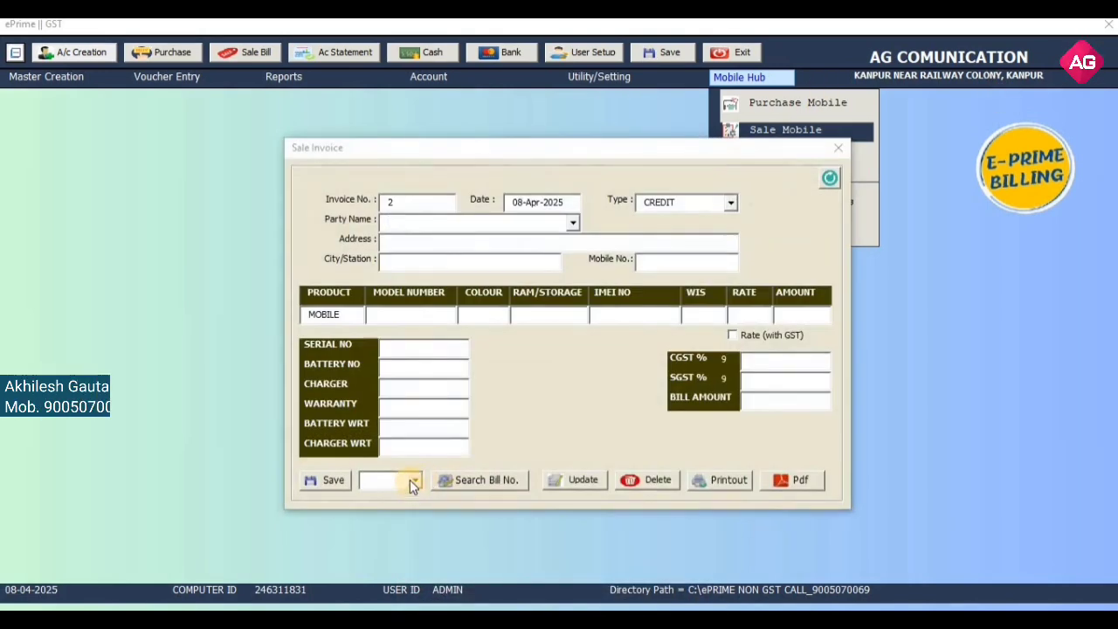
pyautogui.click(412, 480)
pyautogui.click(408, 496)
pyautogui.click(461, 483)
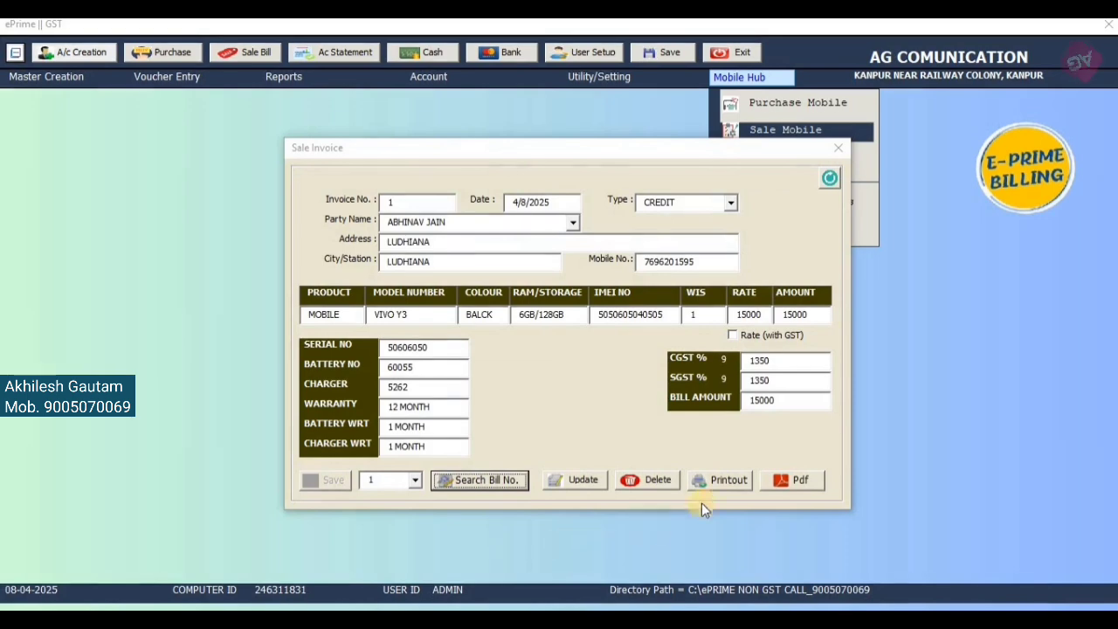
# - Try a printout of bill 1, then export it as a PDF invoice
pyautogui.click(718, 481)
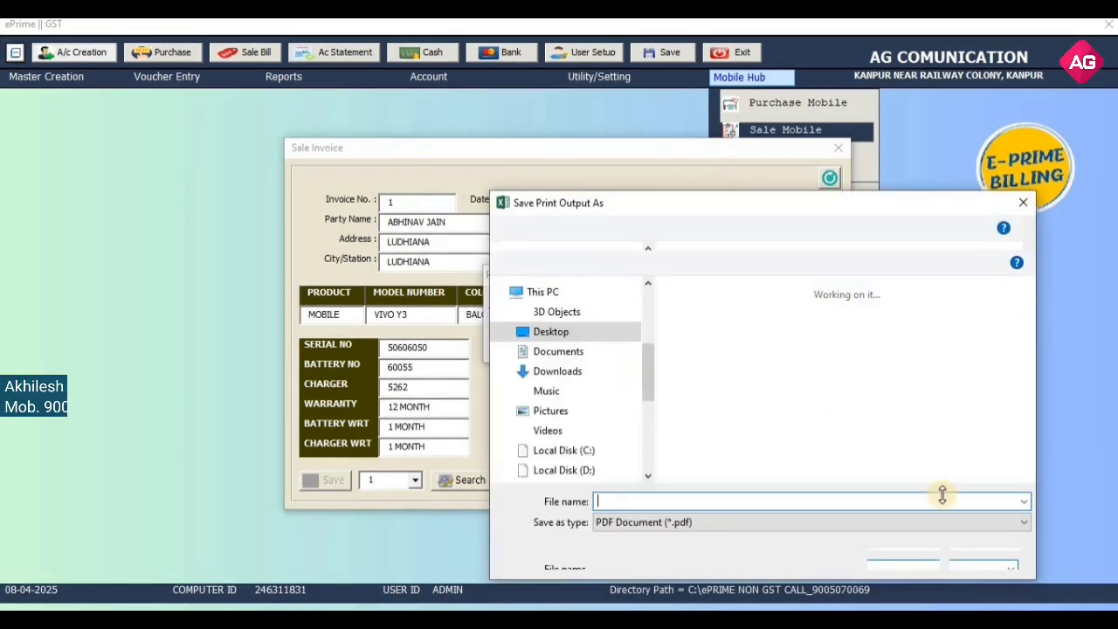
pyautogui.click(971, 557)
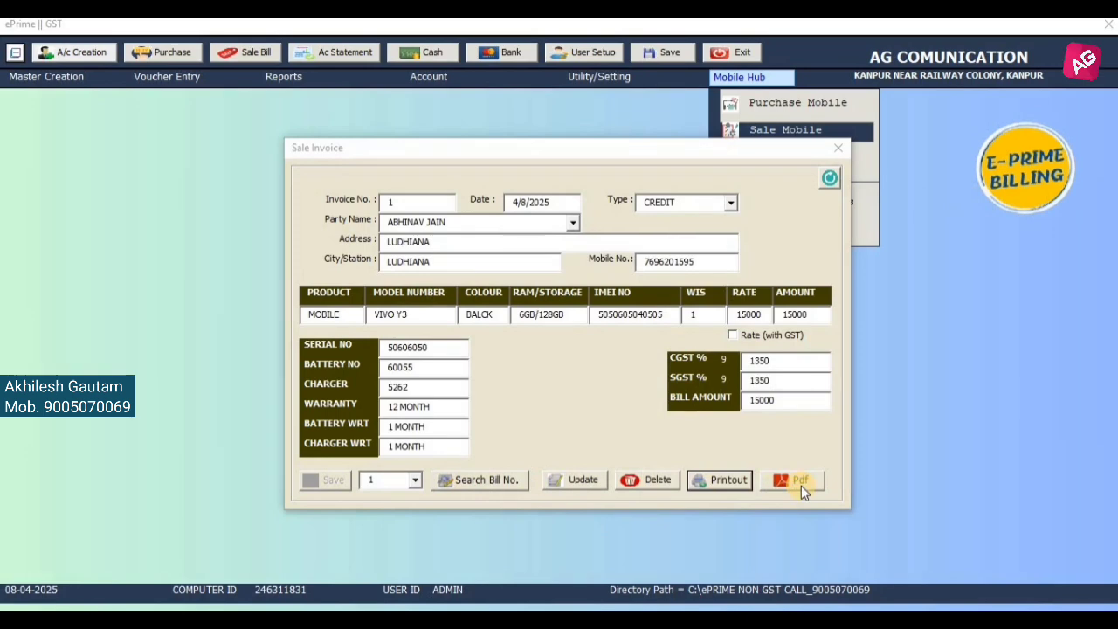
pyautogui.click(801, 485)
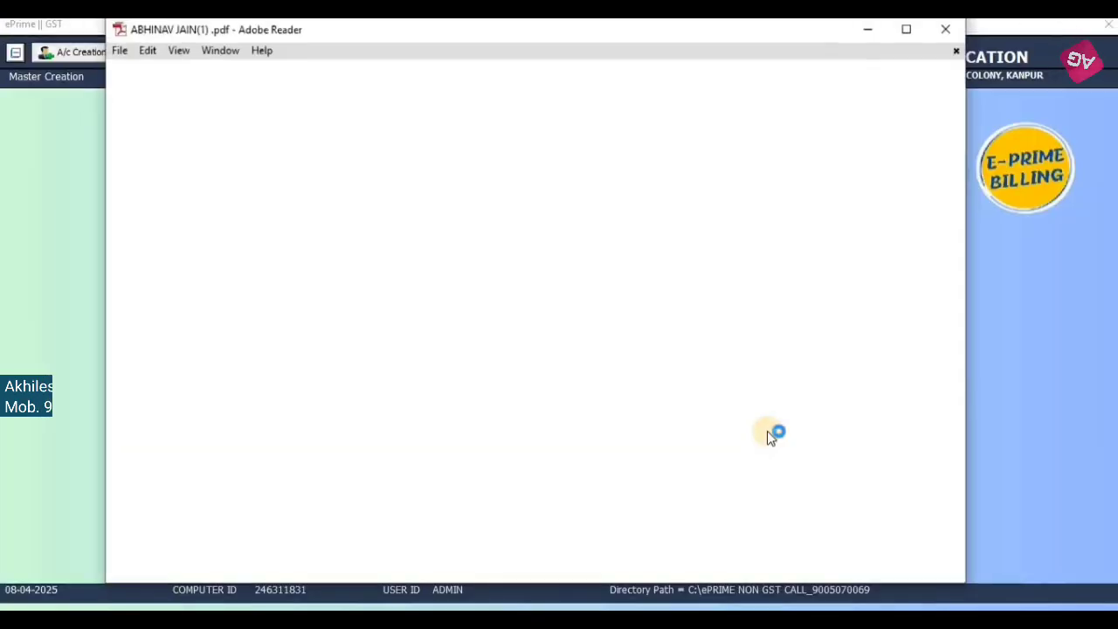
# - Maximize the tax invoice PDF at 75% zoom and inspect its heading and item details
pyautogui.click(915, 51)
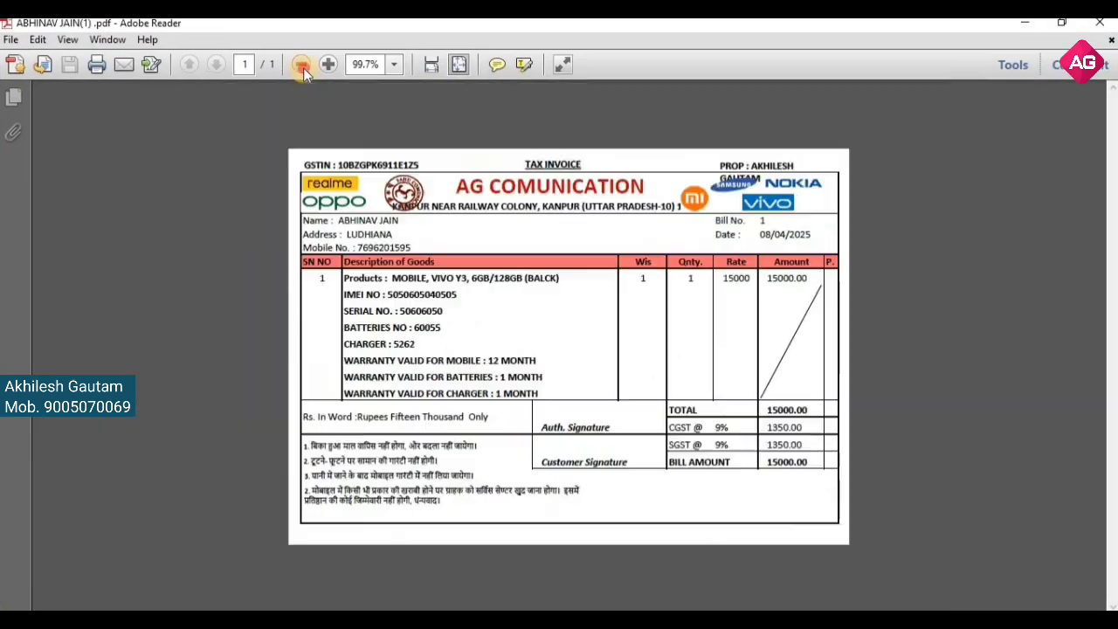
pyautogui.click(302, 64)
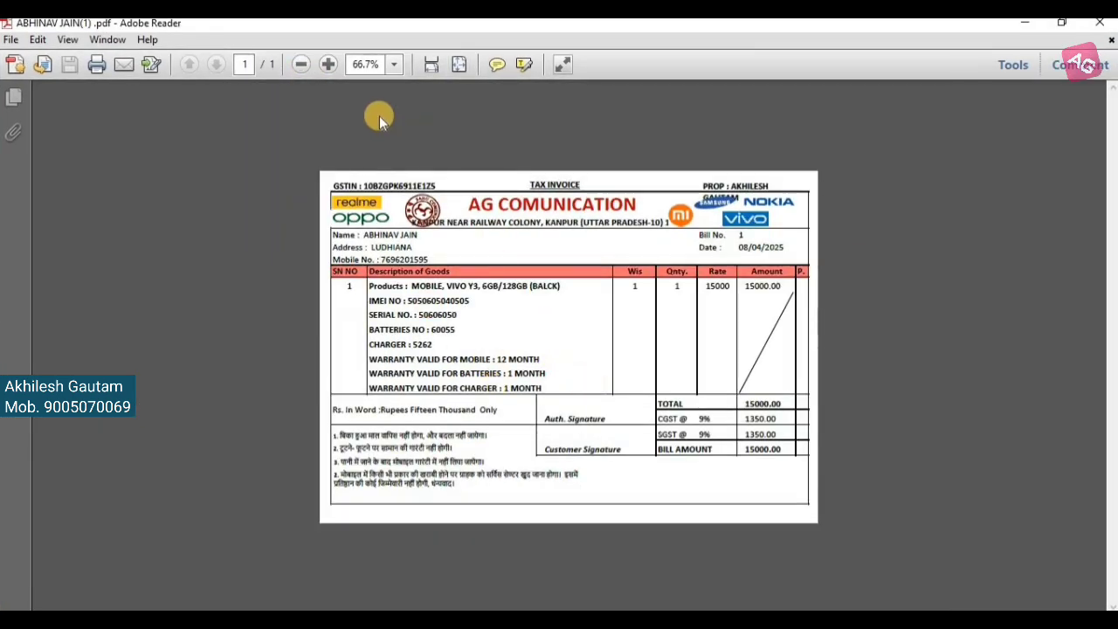
pyautogui.click(326, 65)
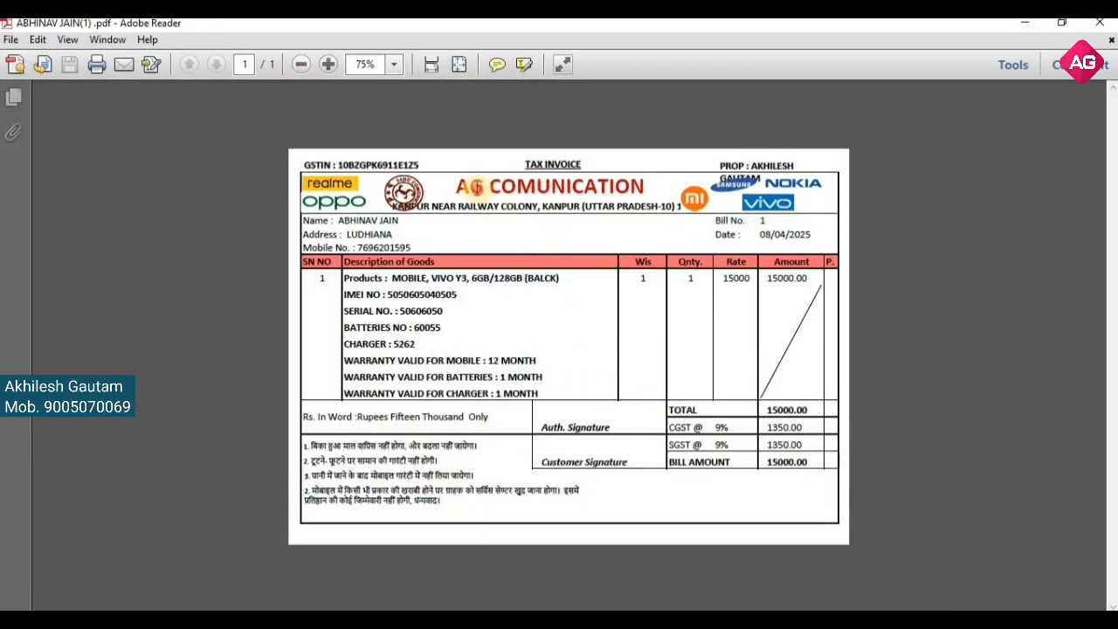
pyautogui.tripleClick(477, 189)
pyautogui.click(762, 171)
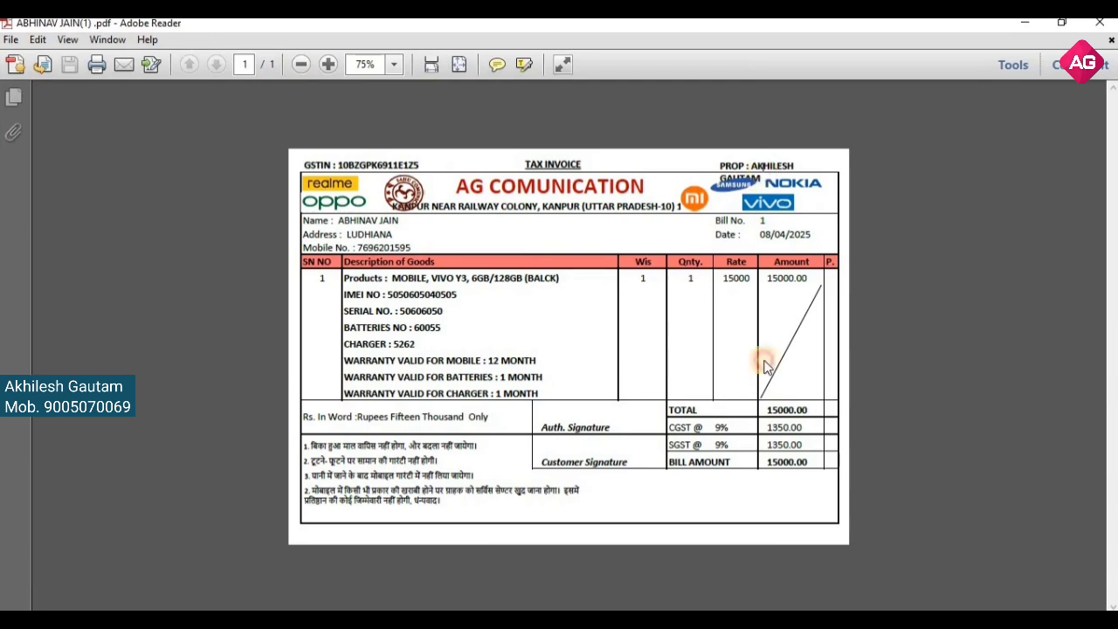
pyautogui.moveTo(387, 294); pyautogui.dragTo(396, 394)
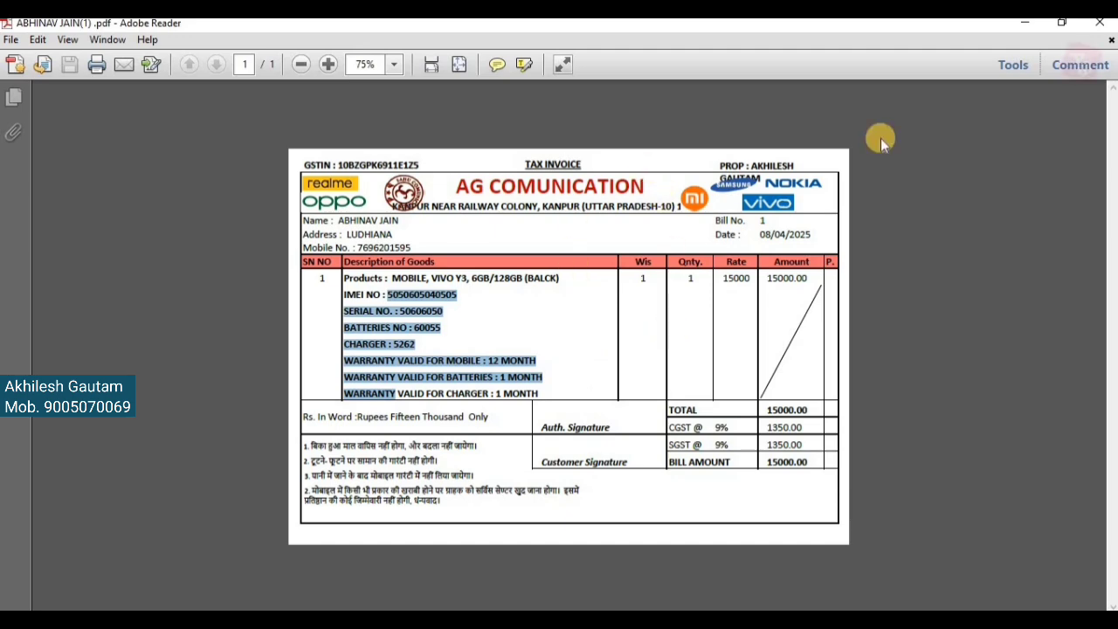
# - Close Adobe Reader and the Sale Invoice form, and start a new Mobile Hub purchase
pyautogui.click(1099, 24)
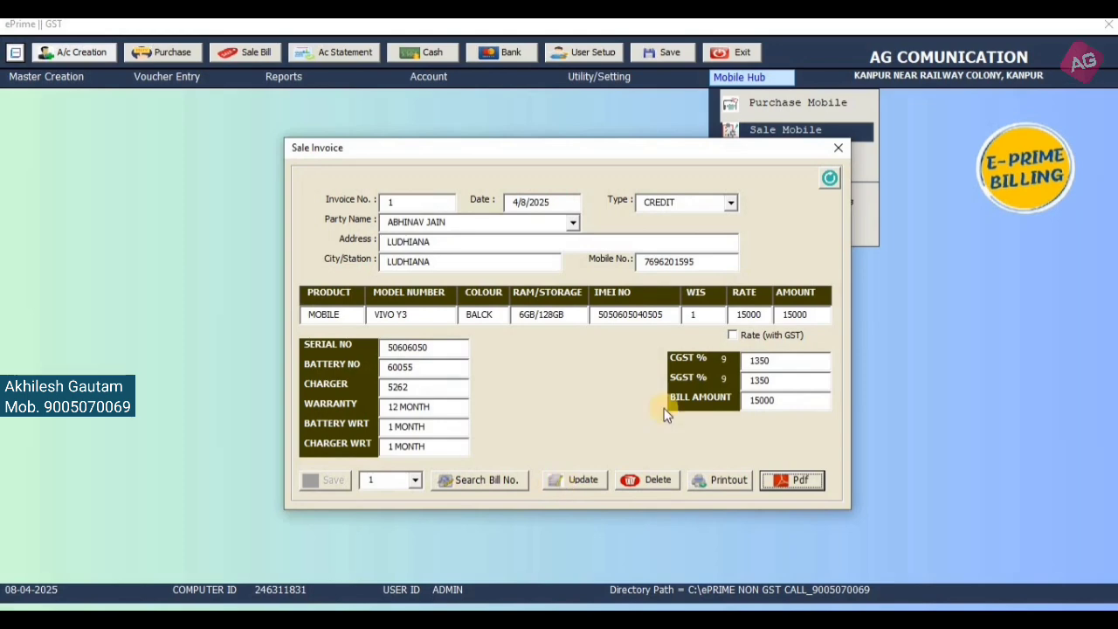
pyautogui.click(838, 147)
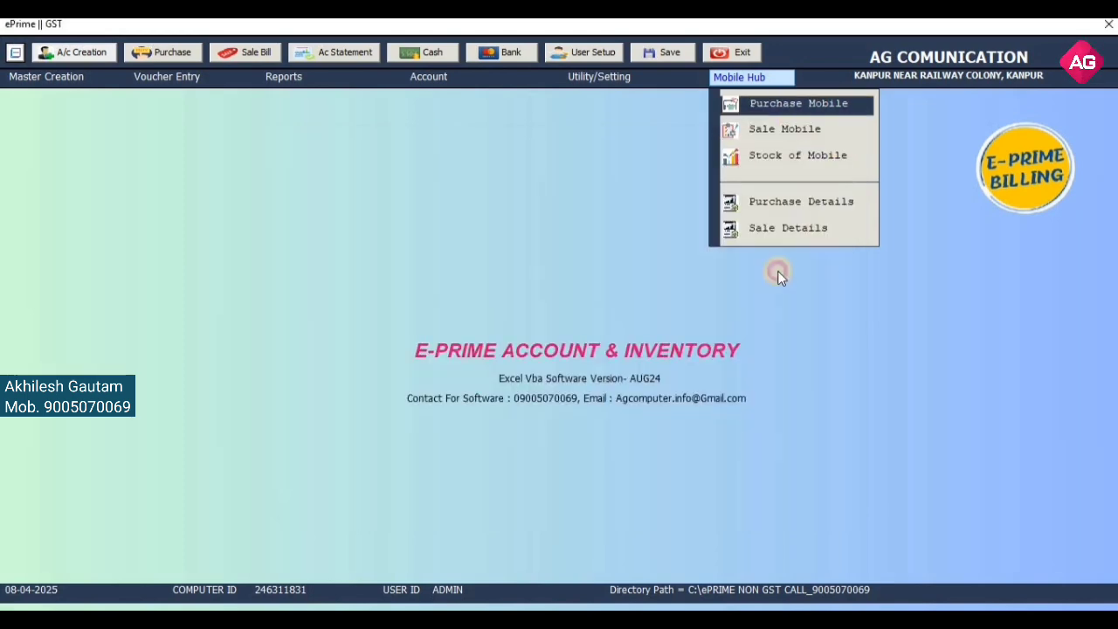
pyautogui.click(572, 223)
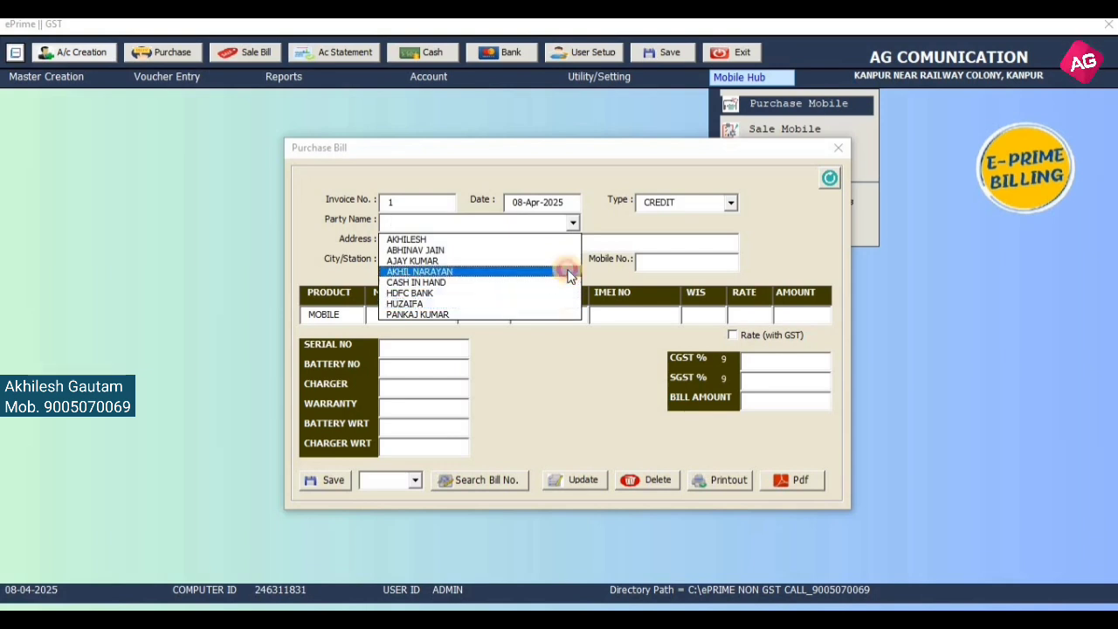
# - Choose the supplier and enter a black VIVO Y3 with 6GB/128GB storage
pyautogui.click(567, 273)
pyautogui.click(412, 309)
pyautogui.write('VIVO Y3')
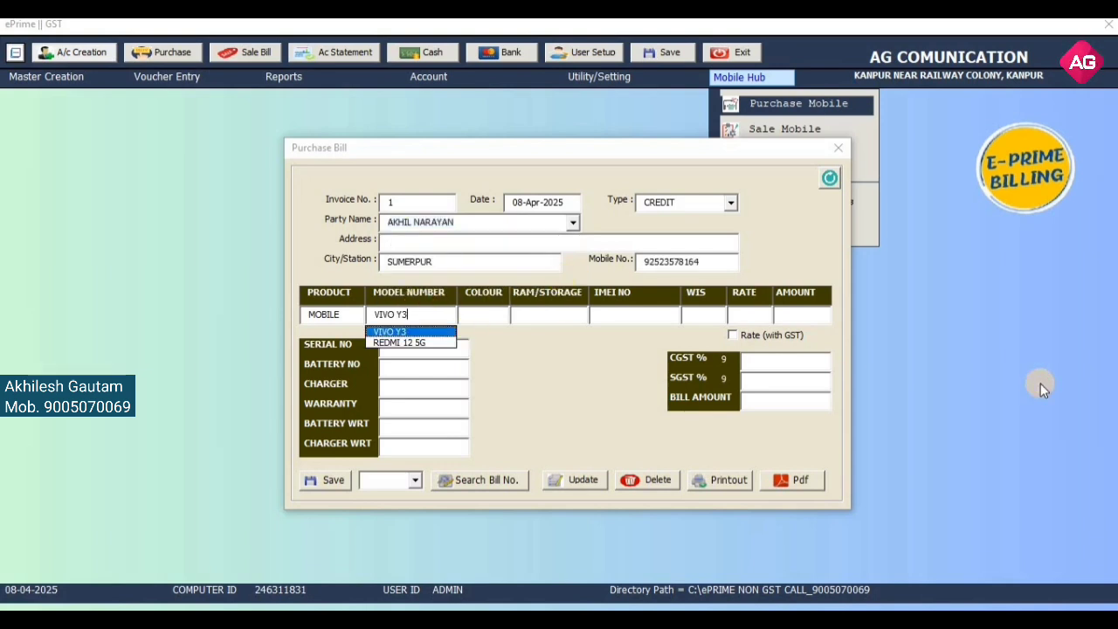
pyautogui.press('Return')
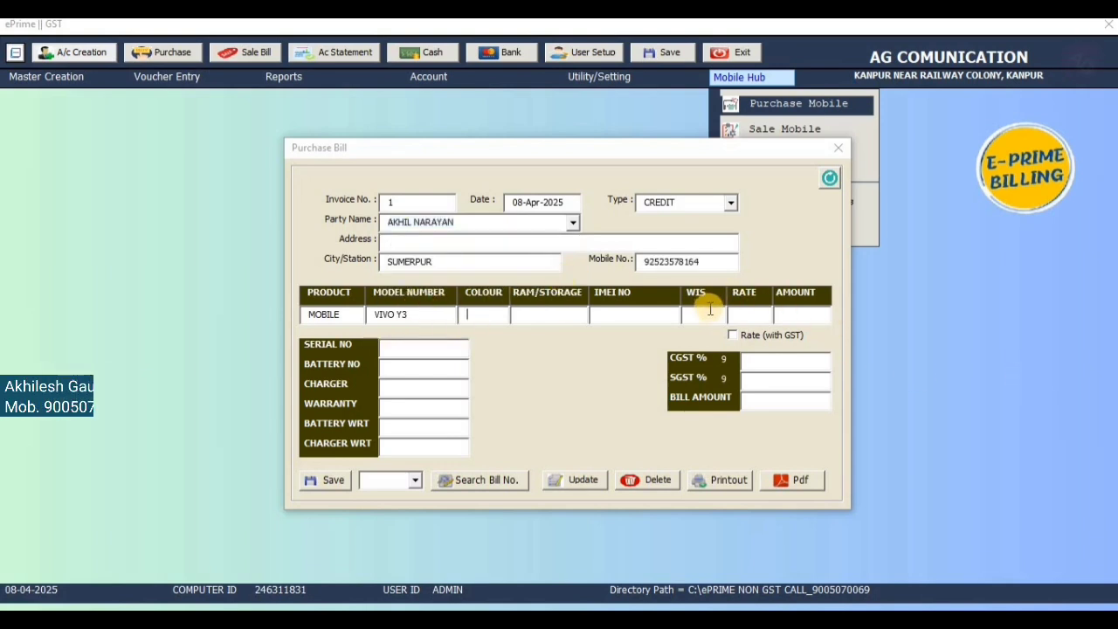
pyautogui.write('BLAC')
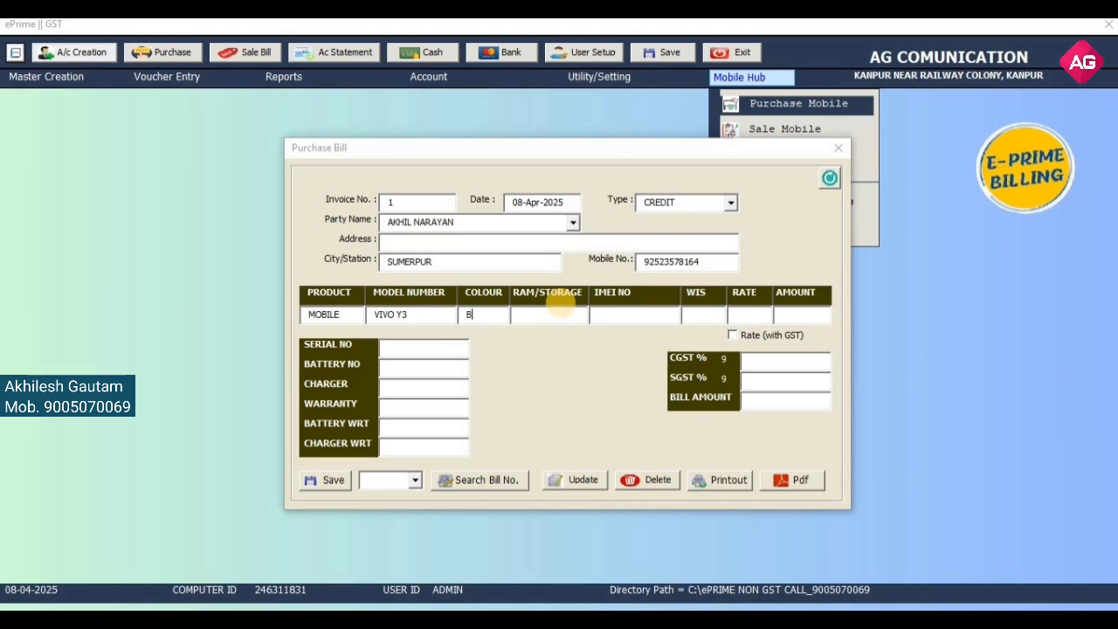
pyautogui.press('Return')
pyautogui.press('Down')
pyautogui.press('Down')
pyautogui.press('Down')
pyautogui.press('Down')
pyautogui.press('Down')
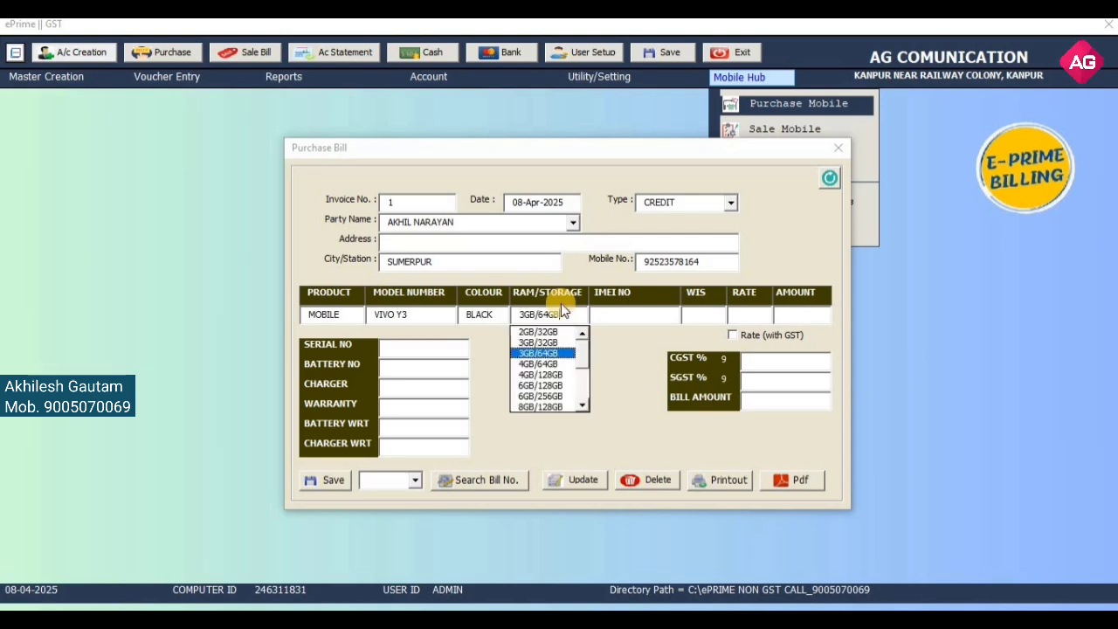
pyautogui.press('Return')
# - Enter IMEI 12 and rate 16000, save the 18880 purchase bill, and close the form
pyautogui.write('12')
pyautogui.press('Return')
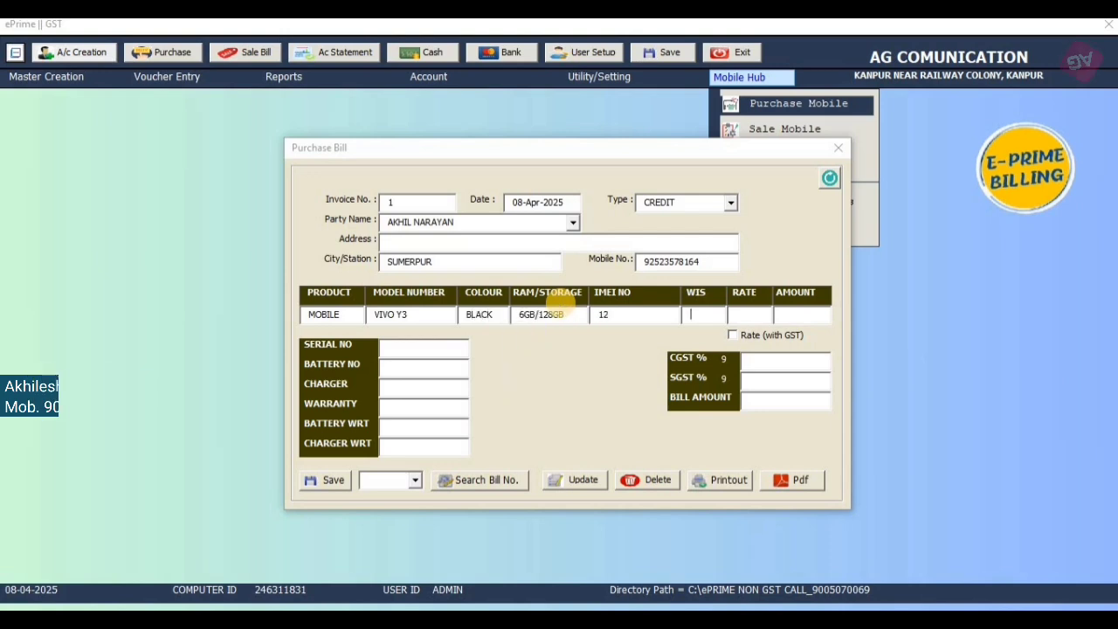
pyautogui.press('Return')
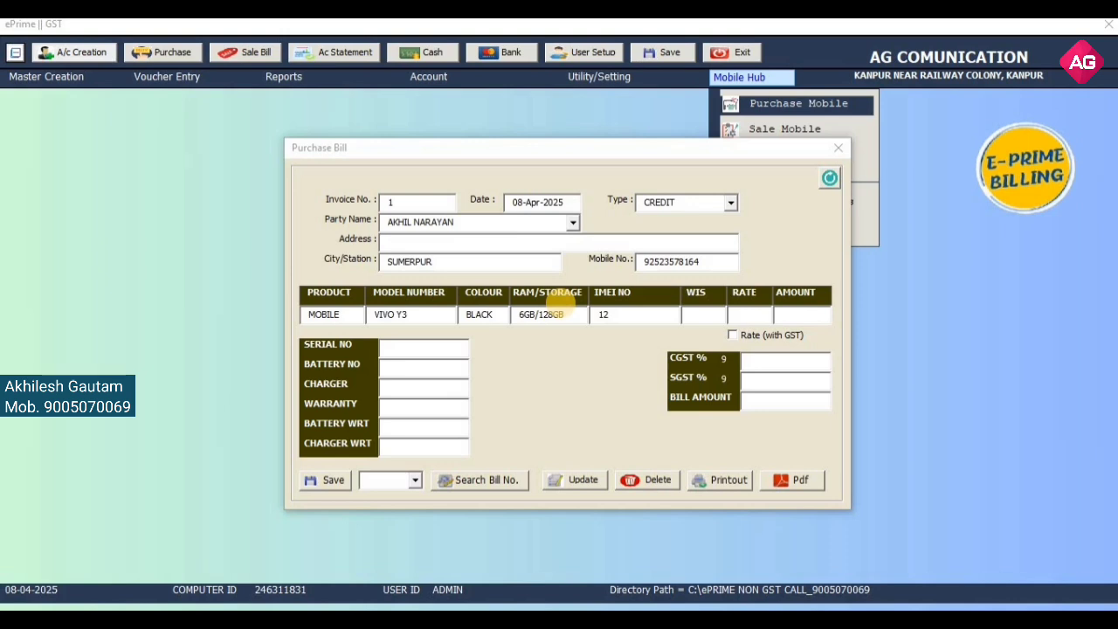
pyautogui.write('16000')
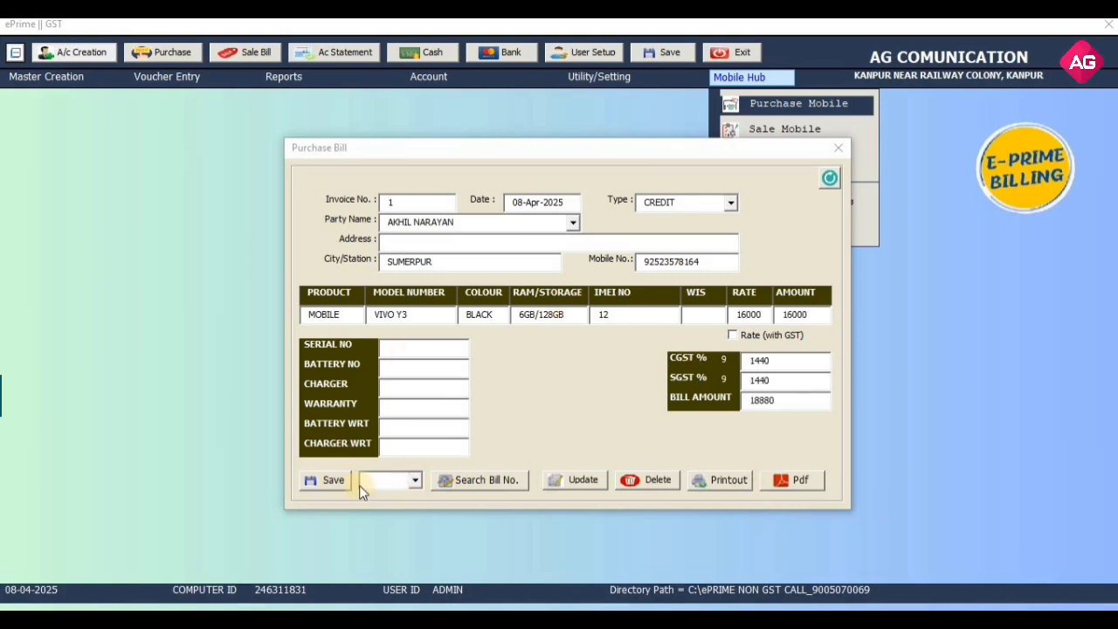
pyautogui.click(328, 480)
pyautogui.click(579, 372)
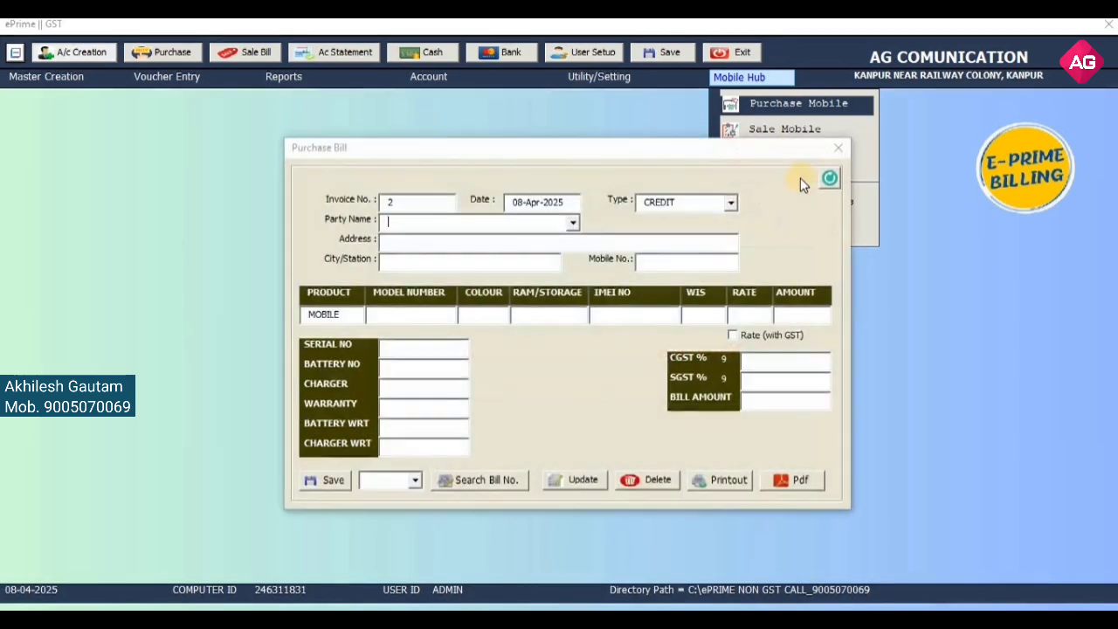
pyautogui.click(838, 149)
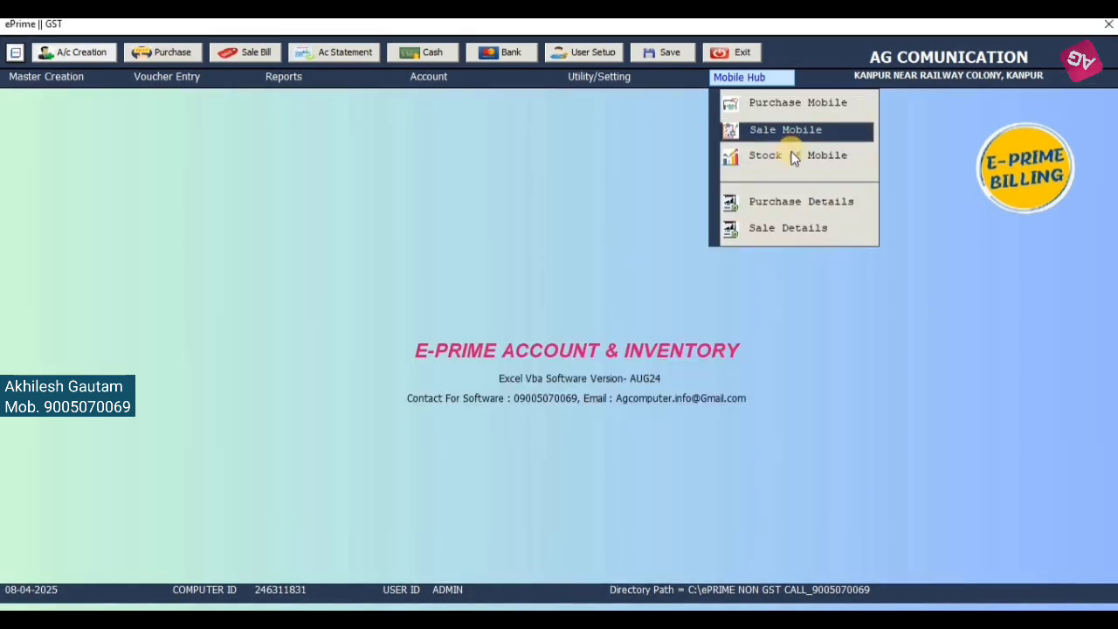
pyautogui.click(789, 155)
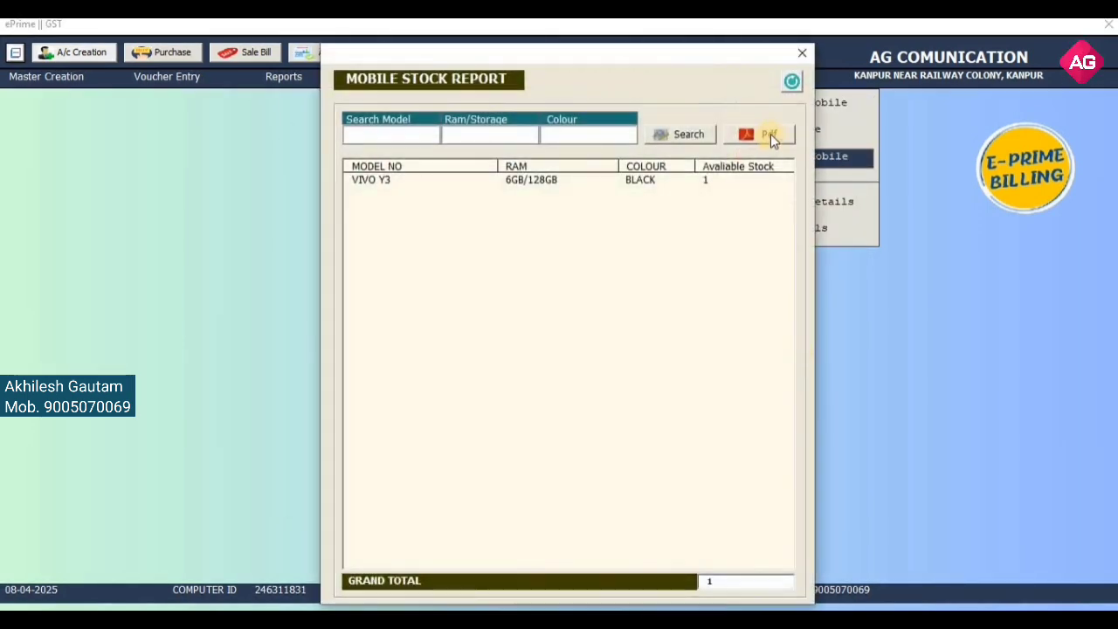
pyautogui.click(790, 83)
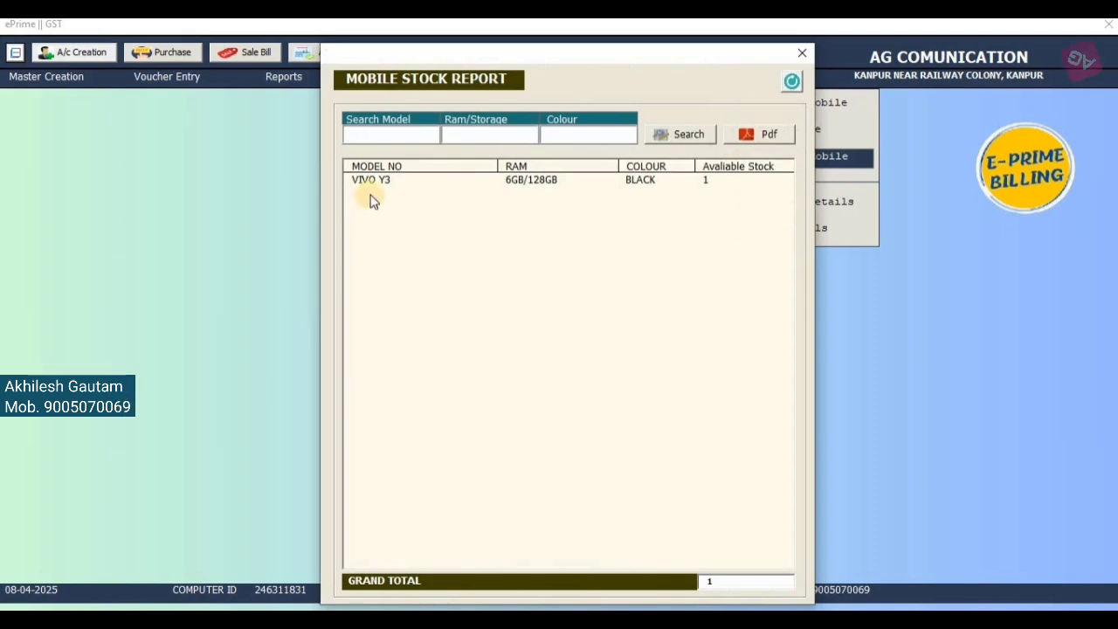
pyautogui.click(374, 181)
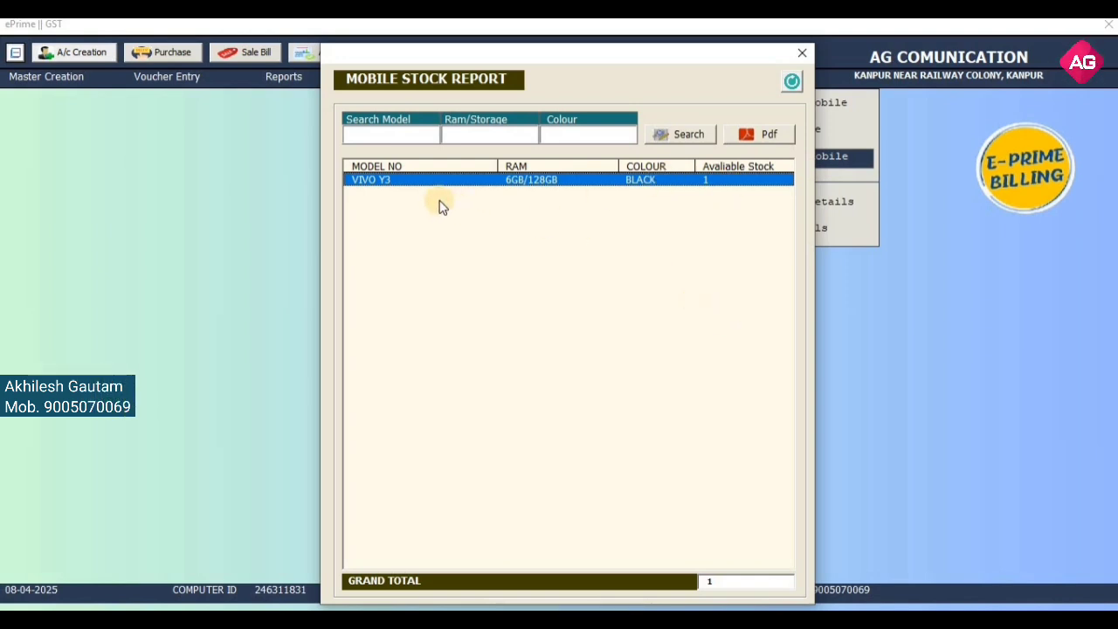
pyautogui.click(399, 136)
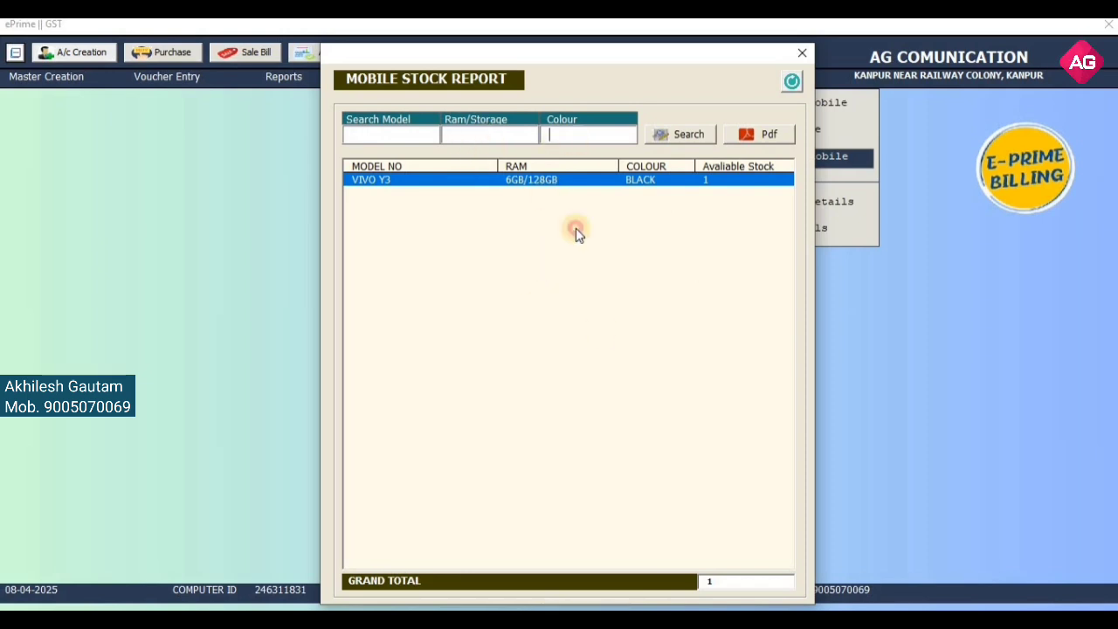
pyautogui.click(802, 53)
pyautogui.click(733, 77)
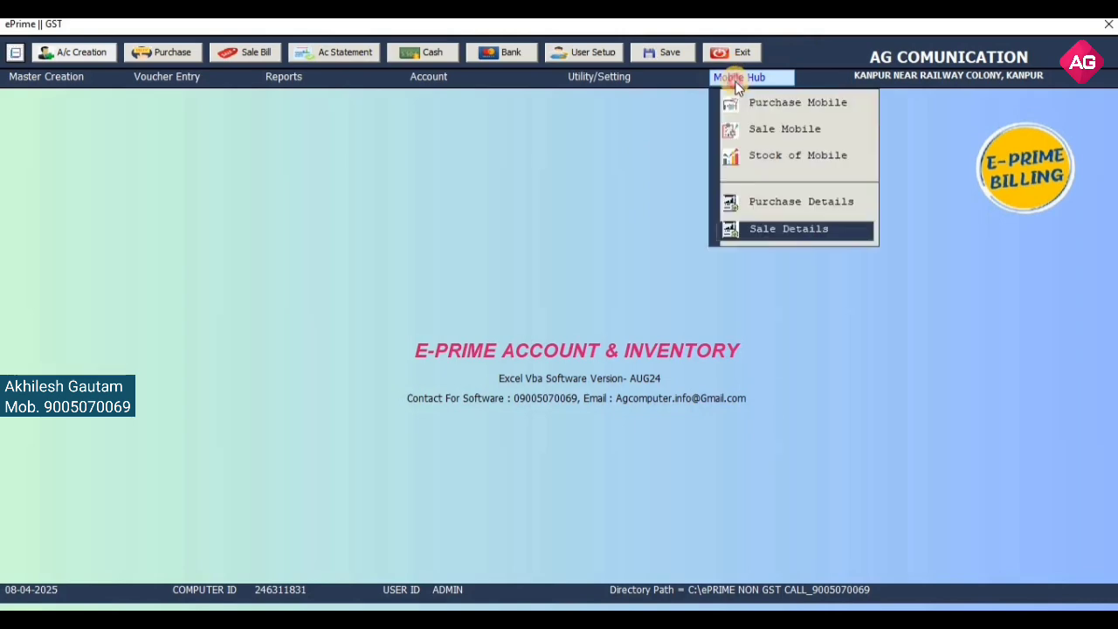
pyautogui.click(765, 207)
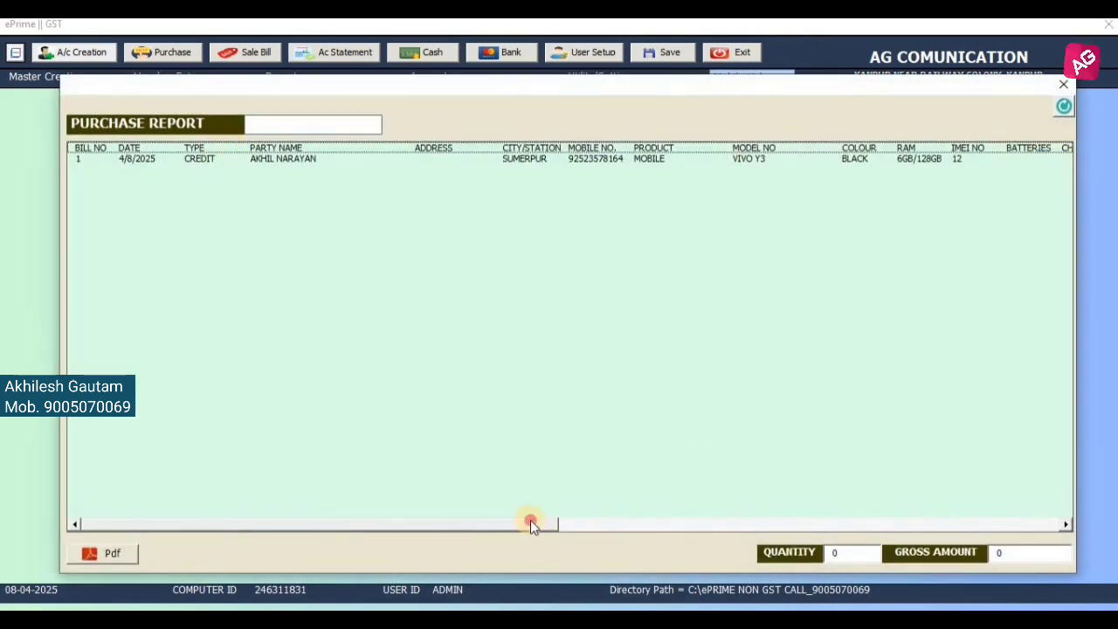
pyautogui.moveTo(530, 520); pyautogui.dragTo(225, 287)
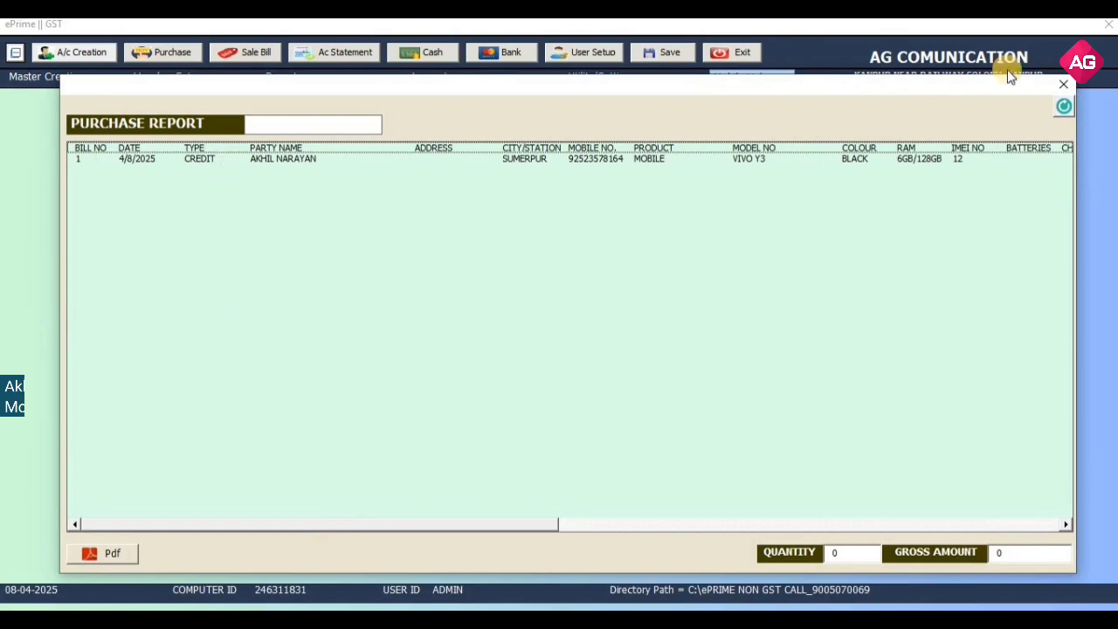
pyautogui.click(1048, 87)
pyautogui.click(755, 229)
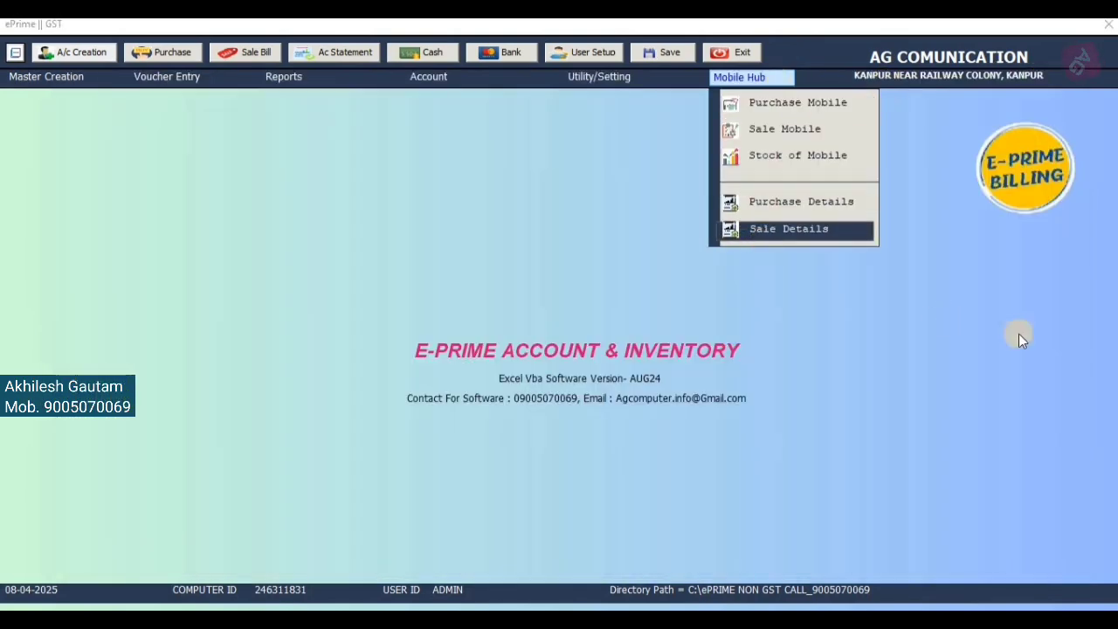
pyautogui.click(911, 521)
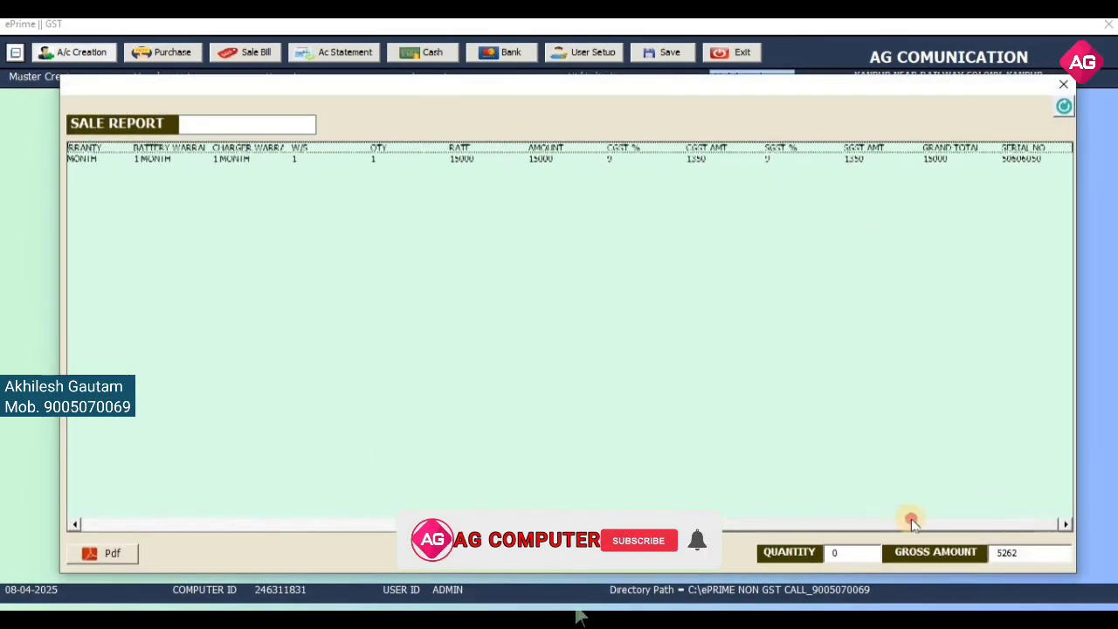
pyautogui.click(1063, 84)
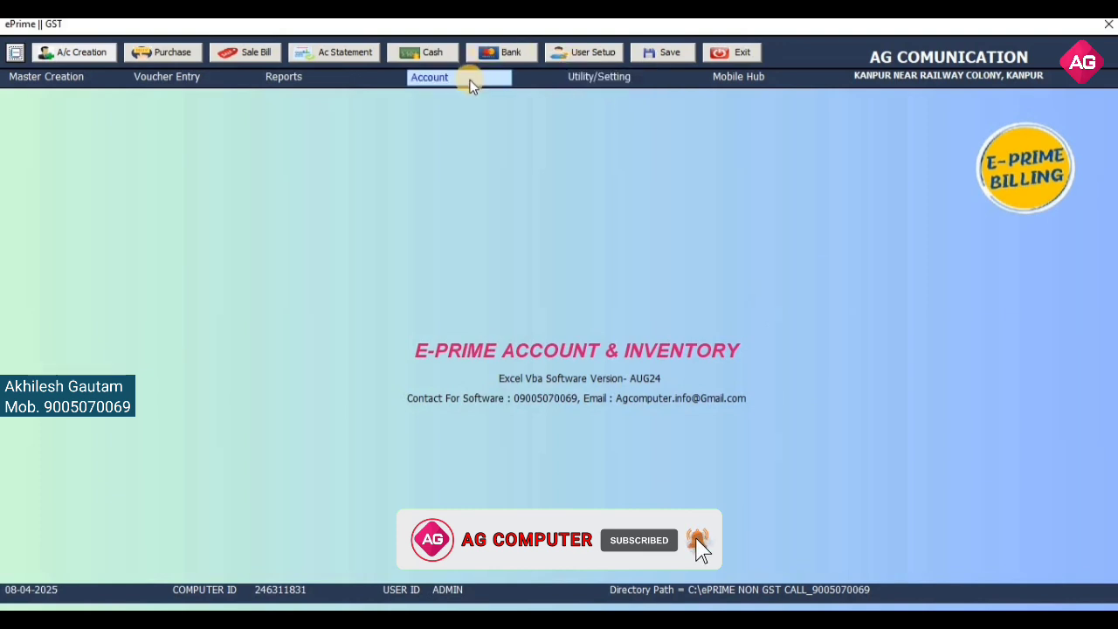
pyautogui.click(445, 77)
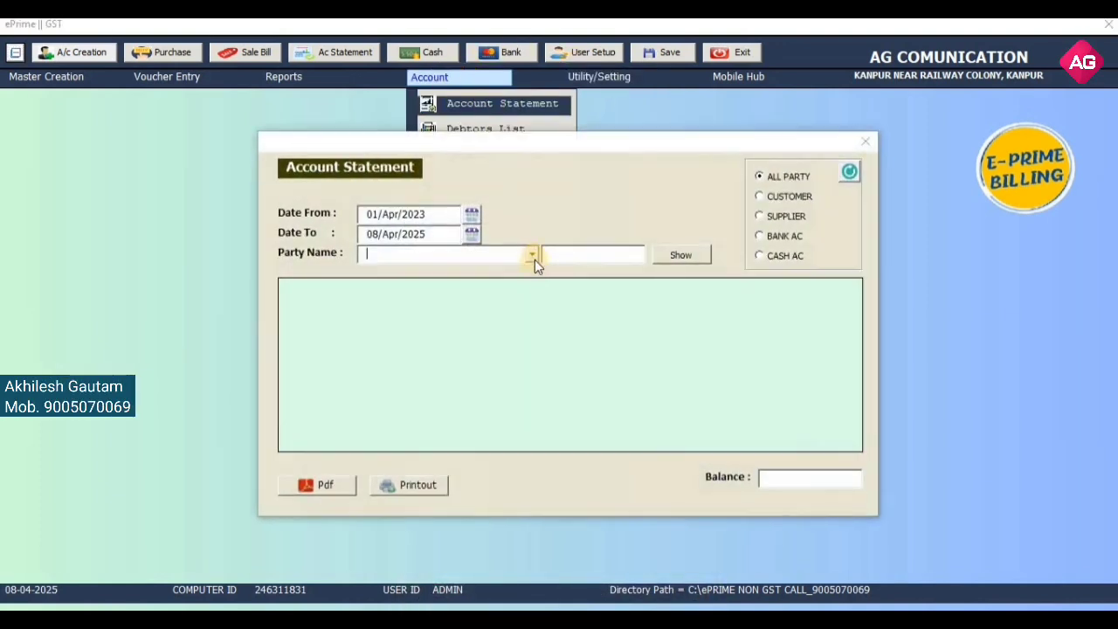
pyautogui.click(531, 254)
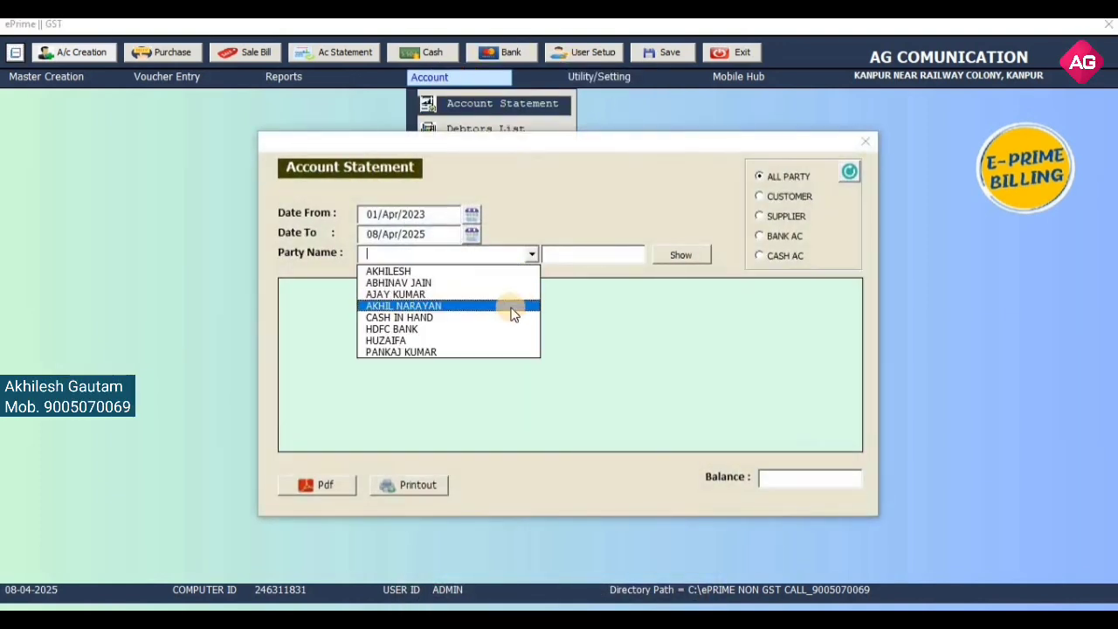
pyautogui.click(512, 295)
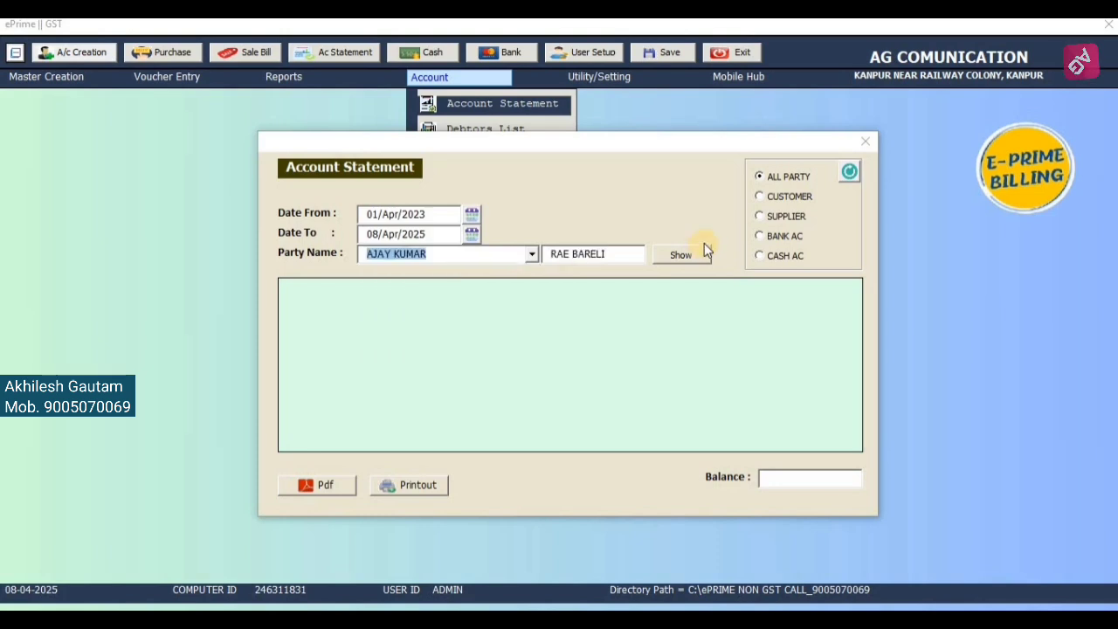
pyautogui.click(694, 254)
pyautogui.click(536, 359)
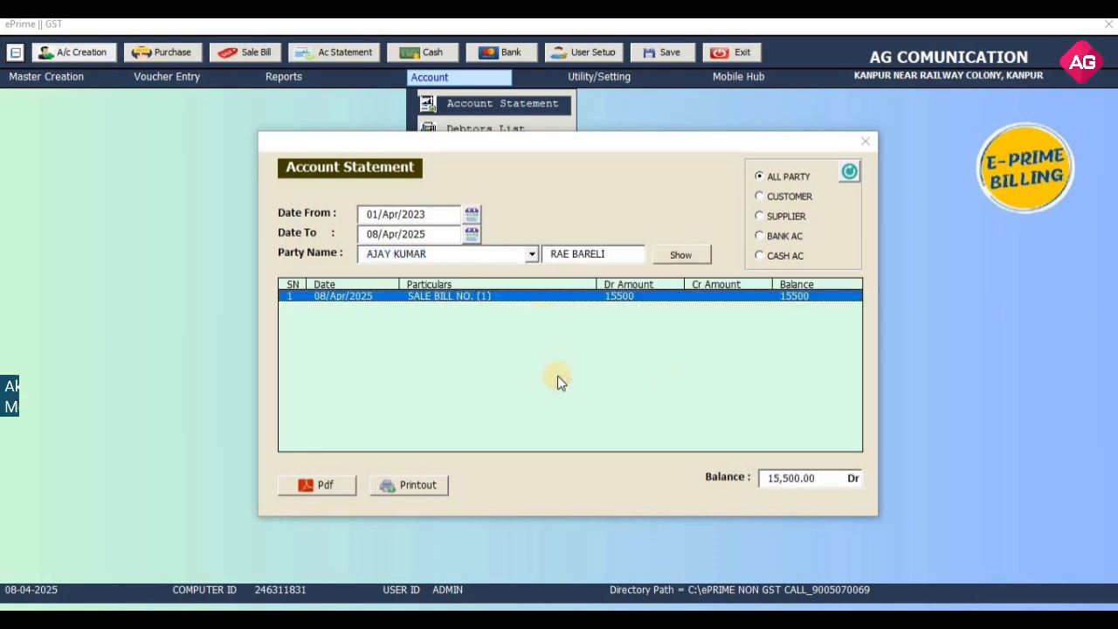
pyautogui.click(863, 140)
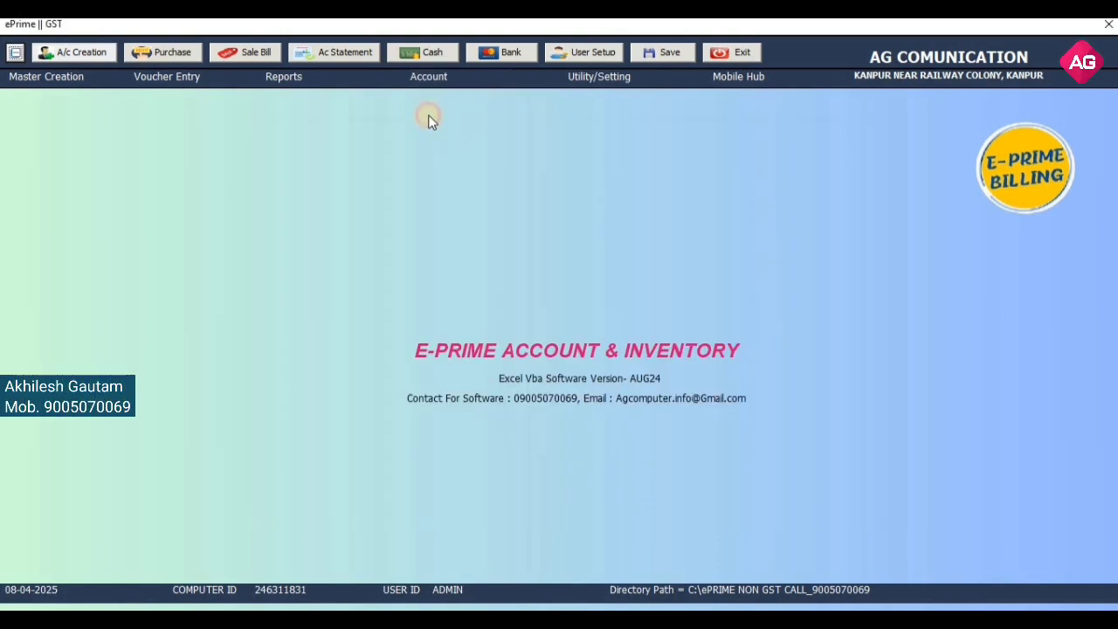
pyautogui.click(431, 78)
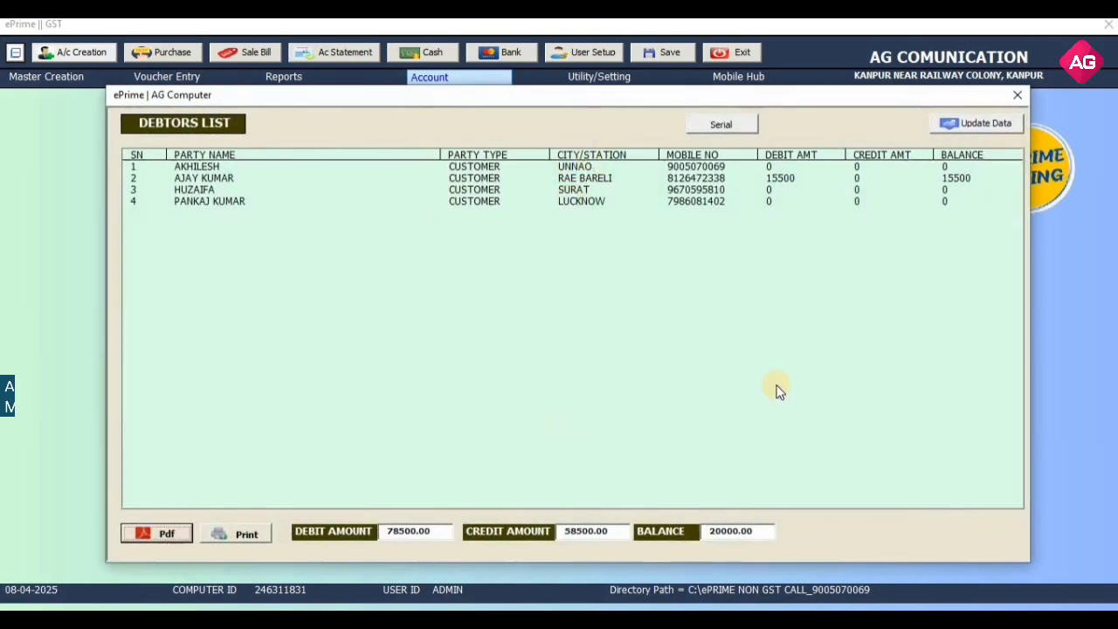
pyautogui.click(891, 189)
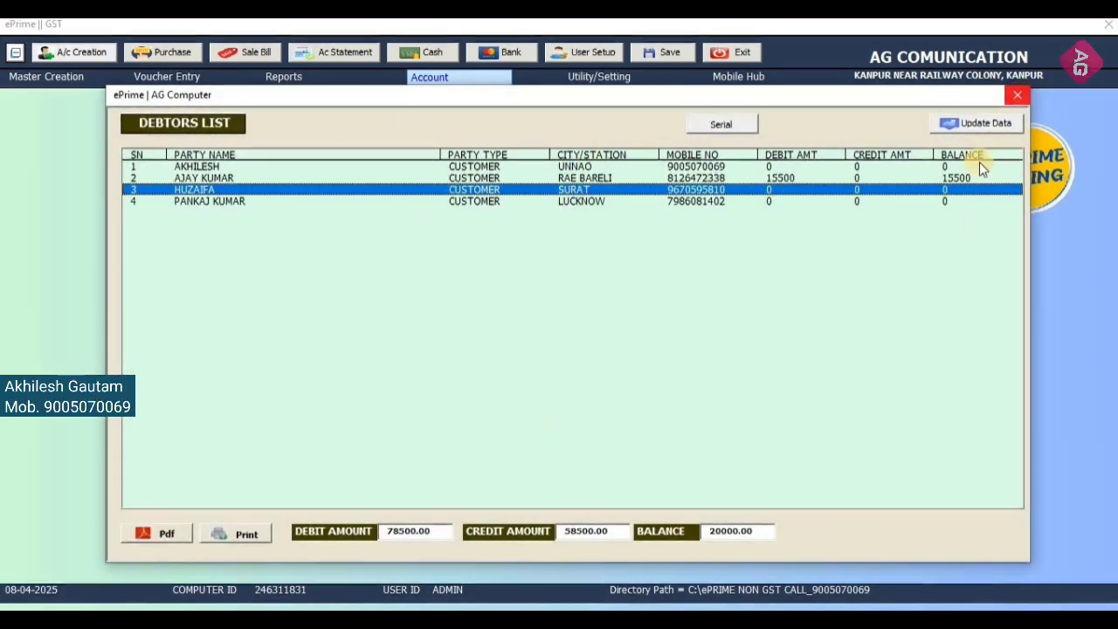
pyautogui.click(1015, 95)
pyautogui.click(221, 79)
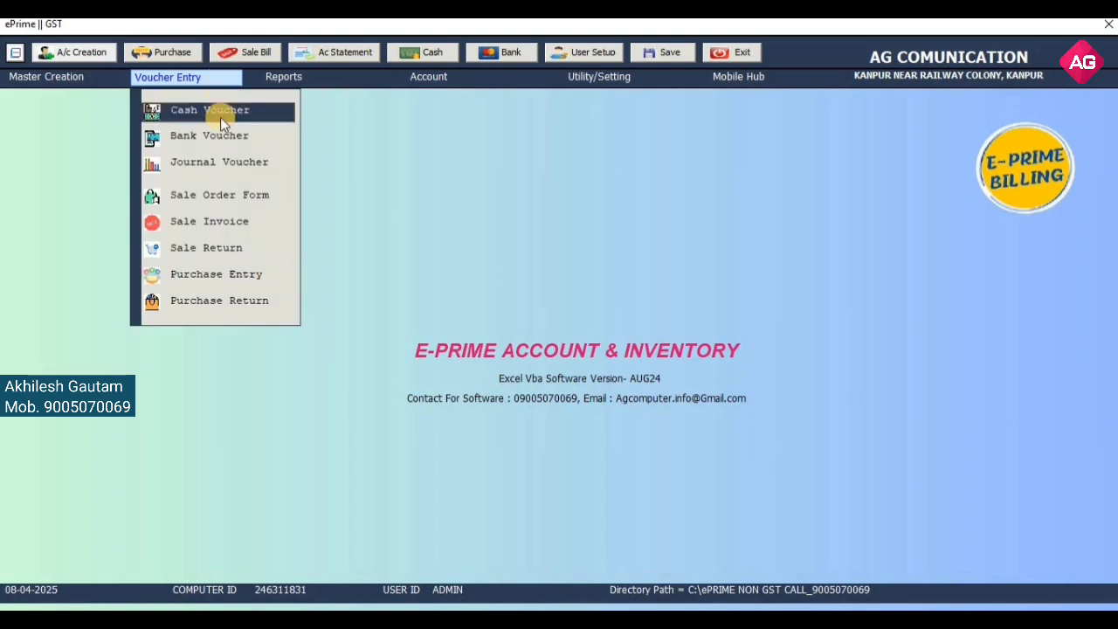
# - Start a cash receipt voucher for the chosen account with amount 15000
pyautogui.click(218, 111)
pyautogui.press('Return')
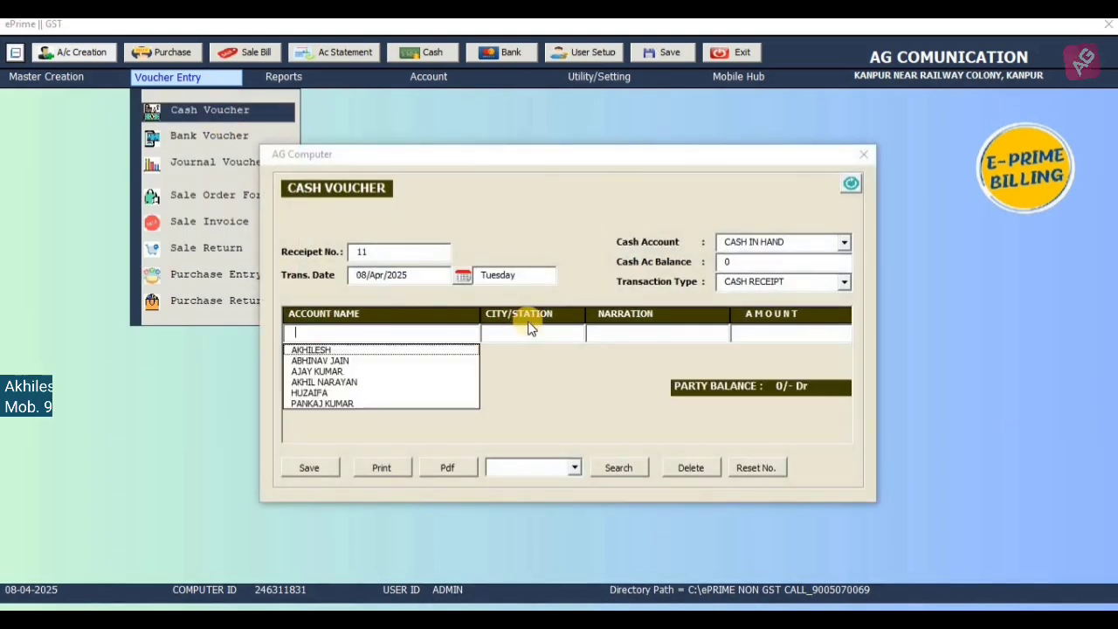
pyautogui.press('Down')
pyautogui.press('Down')
pyautogui.press('Return')
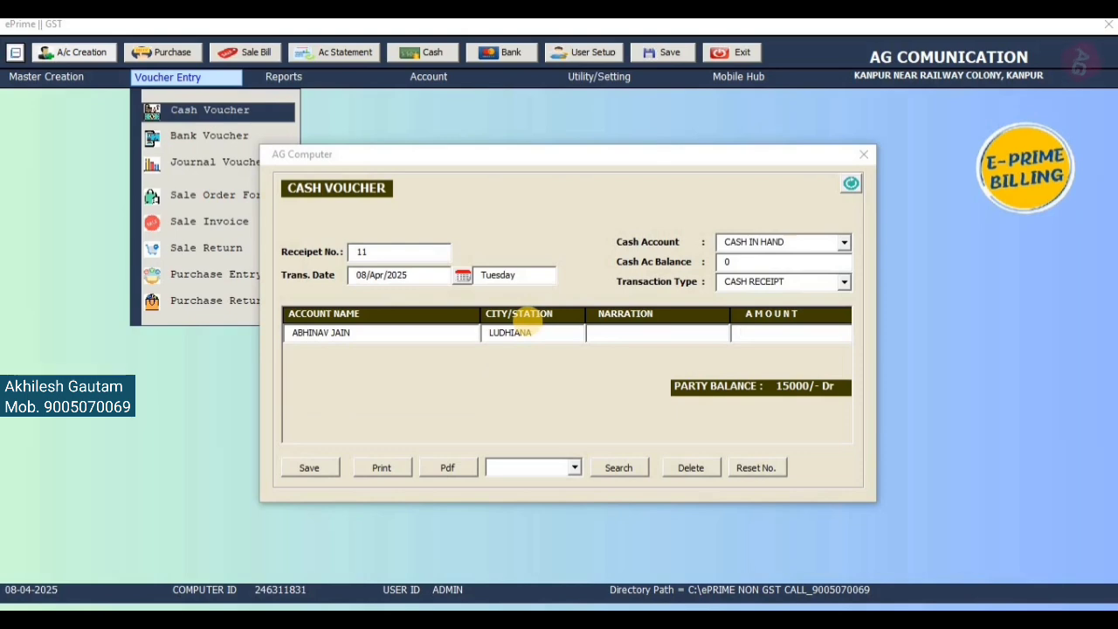
pyautogui.write('150000')
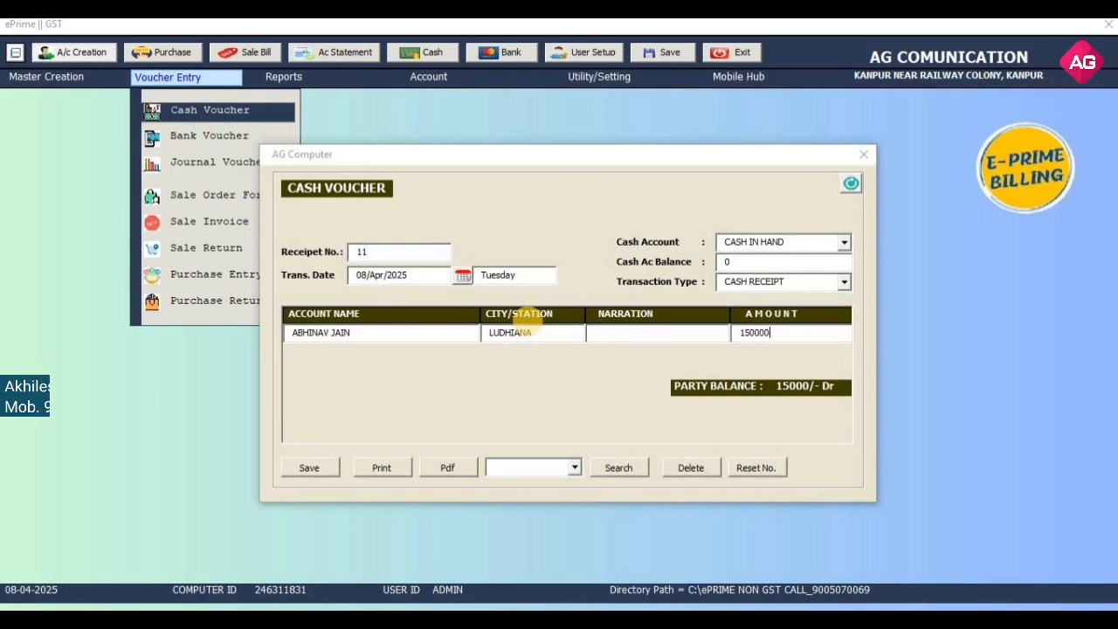
pyautogui.press('BackSpace')
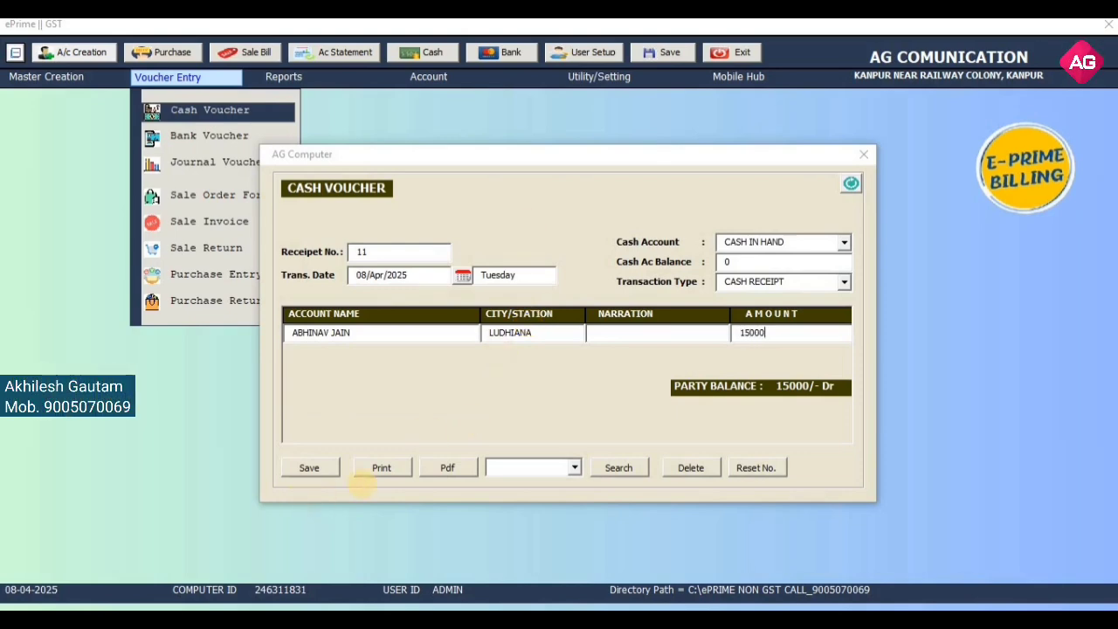
# - Set the narration to CASH RECEIVED, save cash receipt 11, and close the voucher
pyautogui.click(324, 468)
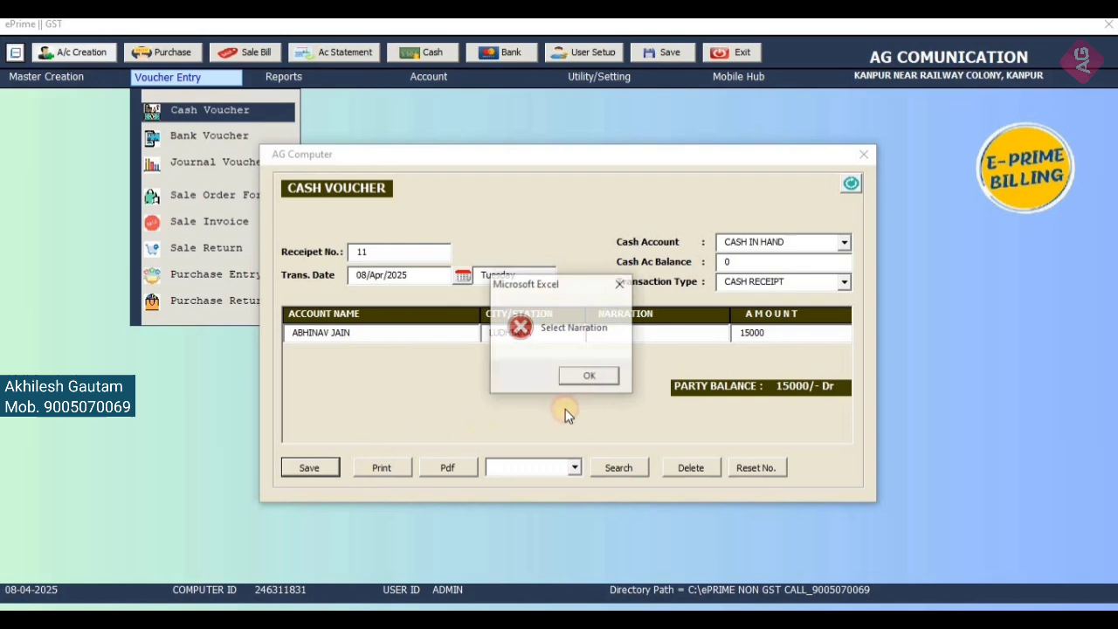
pyautogui.click(606, 378)
pyautogui.press('space')
pyautogui.click(615, 350)
pyautogui.press('space')
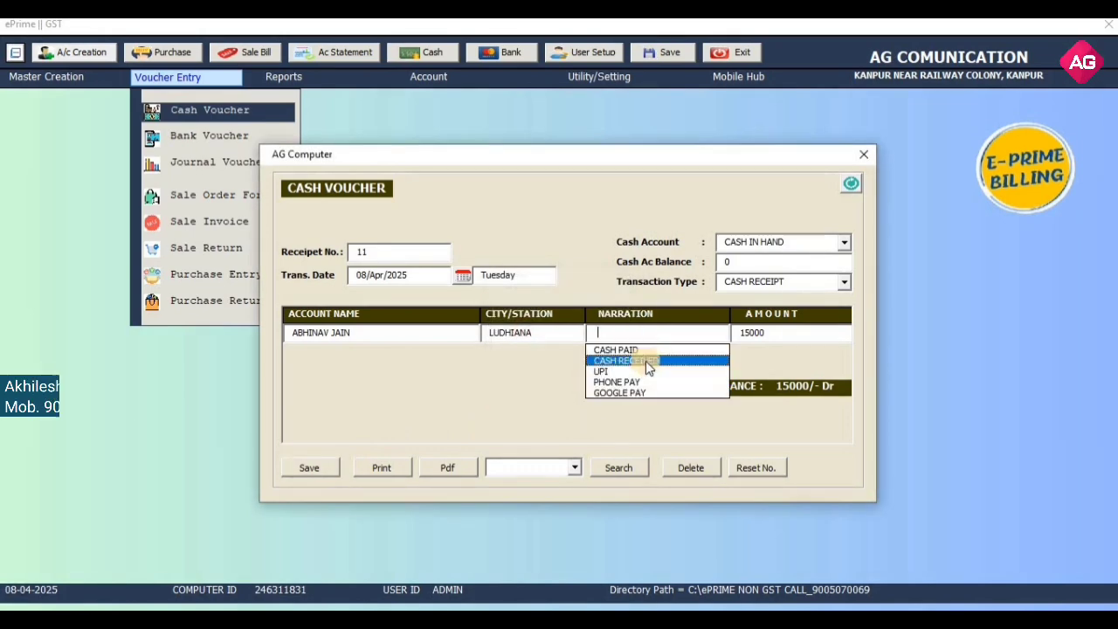
pyautogui.click(652, 355)
pyautogui.press('space')
pyautogui.click(647, 361)
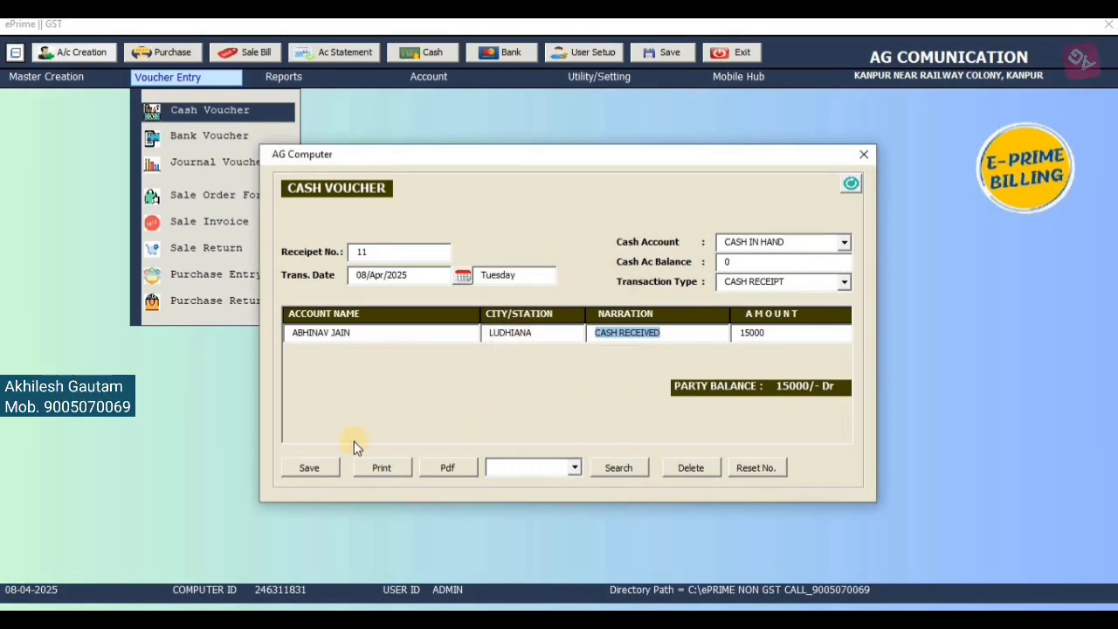
pyautogui.click(310, 468)
pyautogui.click(583, 377)
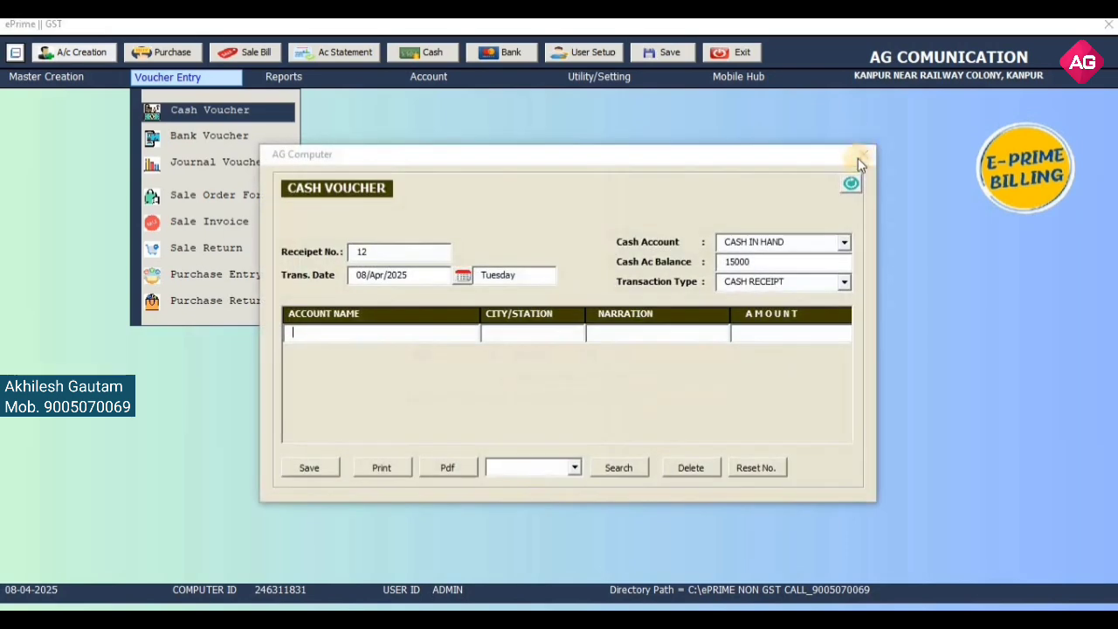
pyautogui.click(862, 156)
pyautogui.click(480, 81)
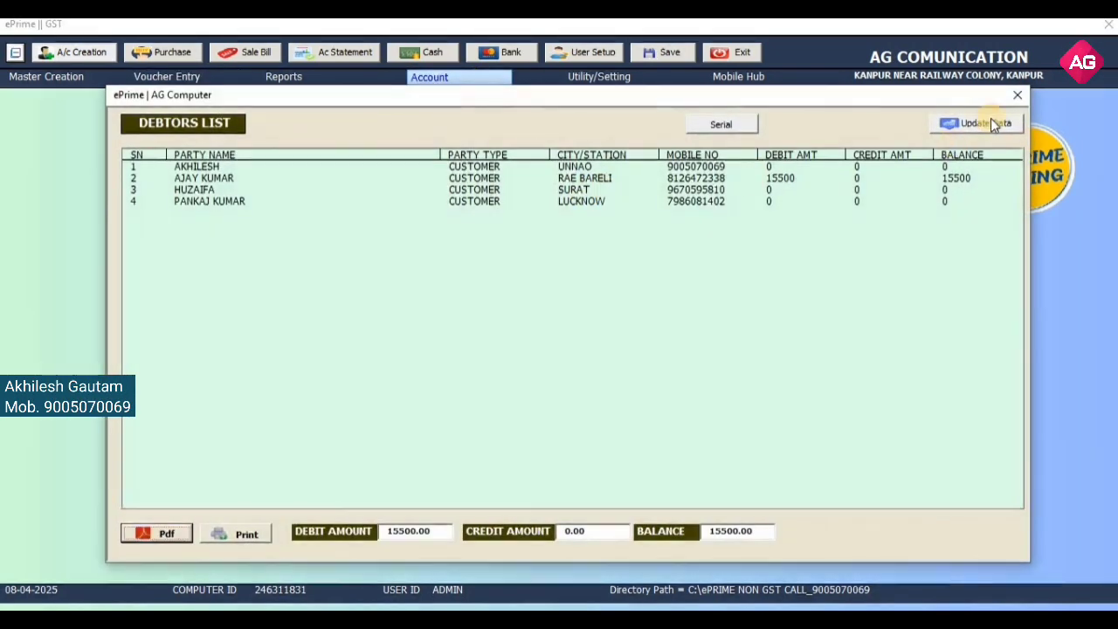
# - Review the Debtors List and then the Creditors List, closing each
pyautogui.click(994, 120)
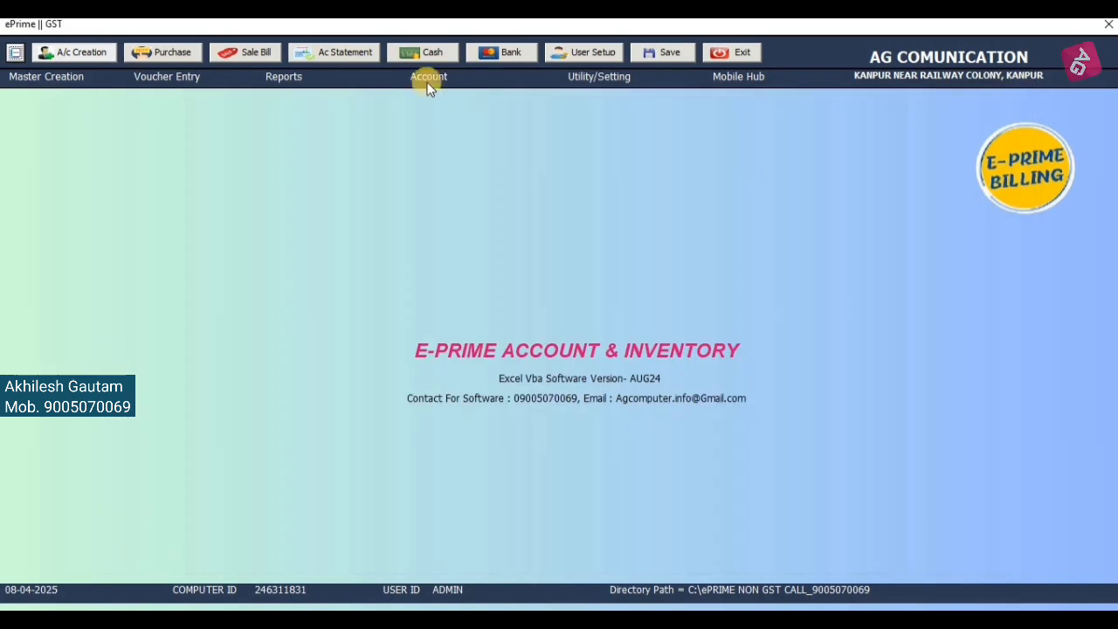
pyautogui.click(425, 79)
pyautogui.click(485, 154)
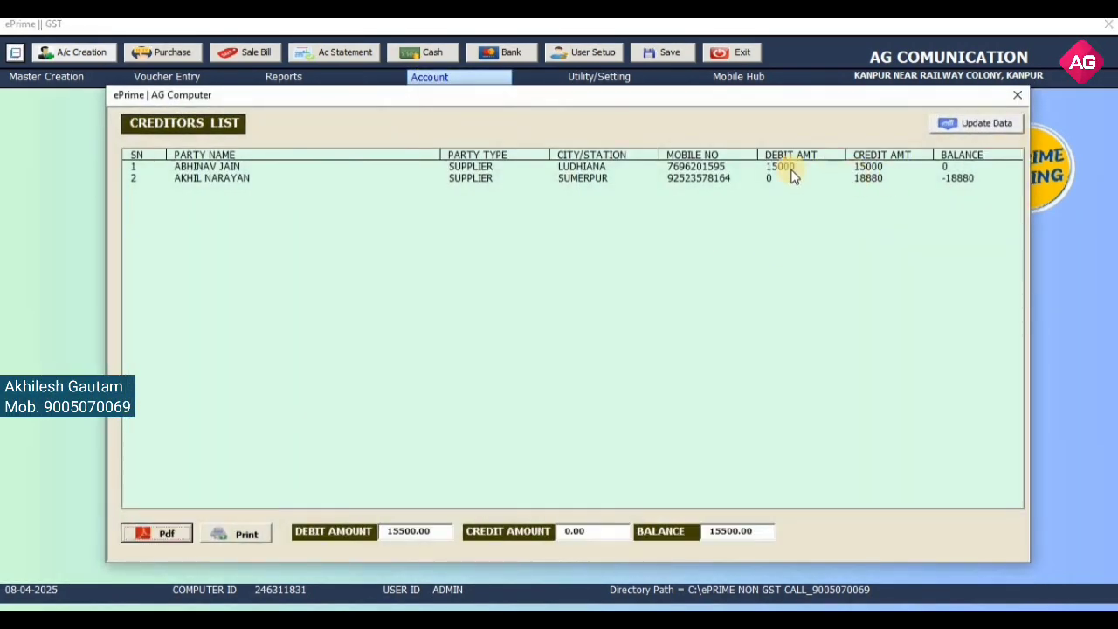
pyautogui.click(792, 169)
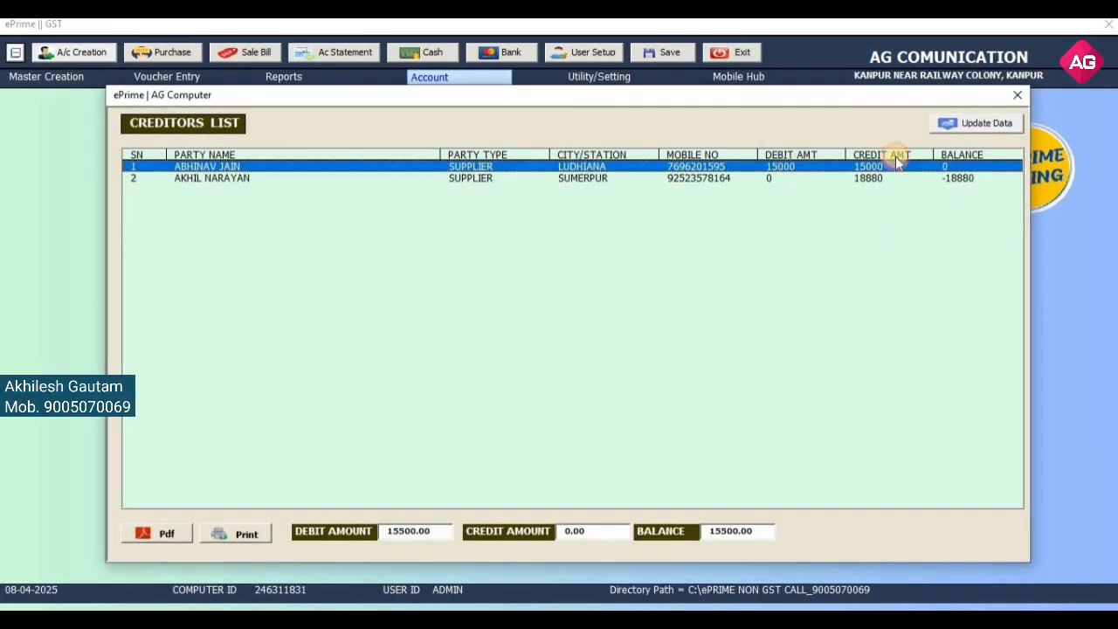
pyautogui.click(1017, 94)
# - Open the Account Statement window from Account reports, then close it
pyautogui.click(441, 78)
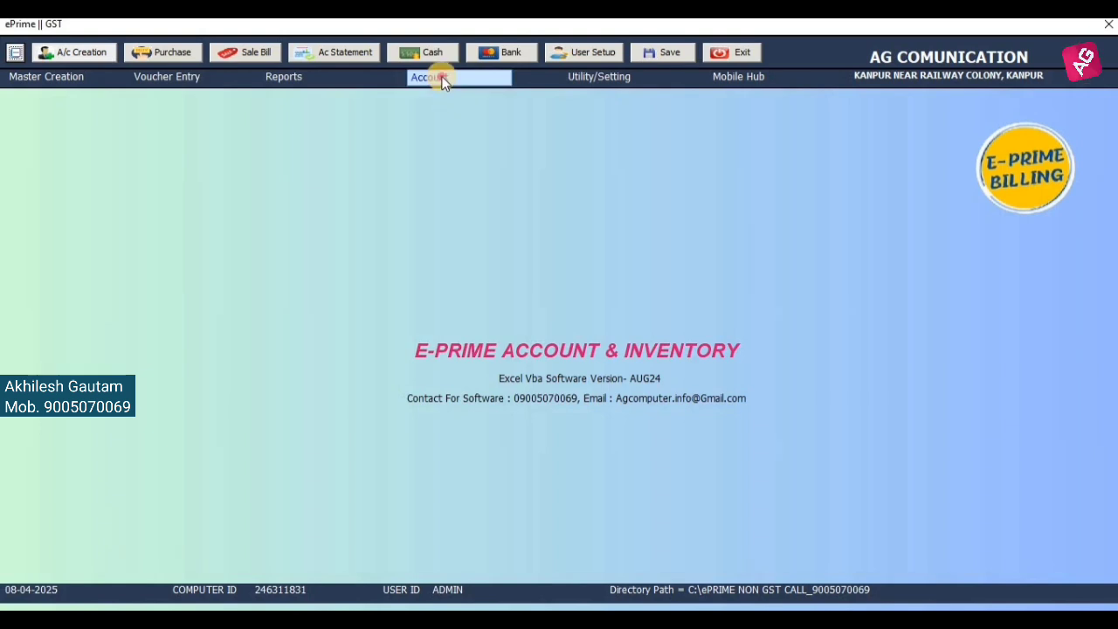
pyautogui.click(461, 274)
pyautogui.click(447, 79)
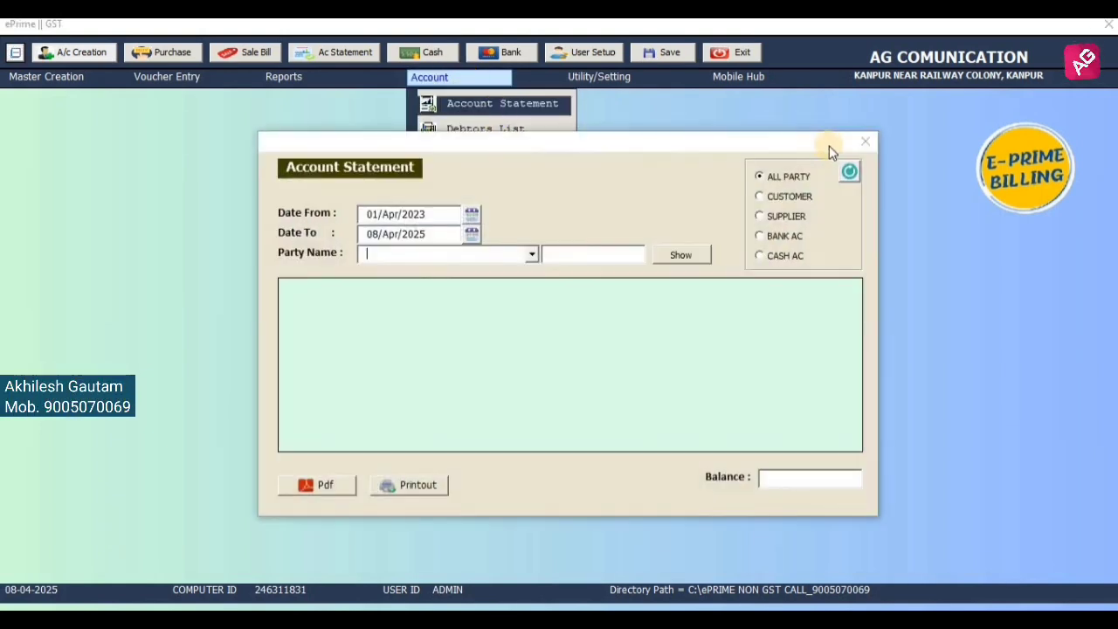
pyautogui.click(848, 142)
pyautogui.click(580, 78)
# - Change Sale Billing With from CUSTOMER ONLY to ALL PARTY in Configuration Setting and close it
pyautogui.click(614, 133)
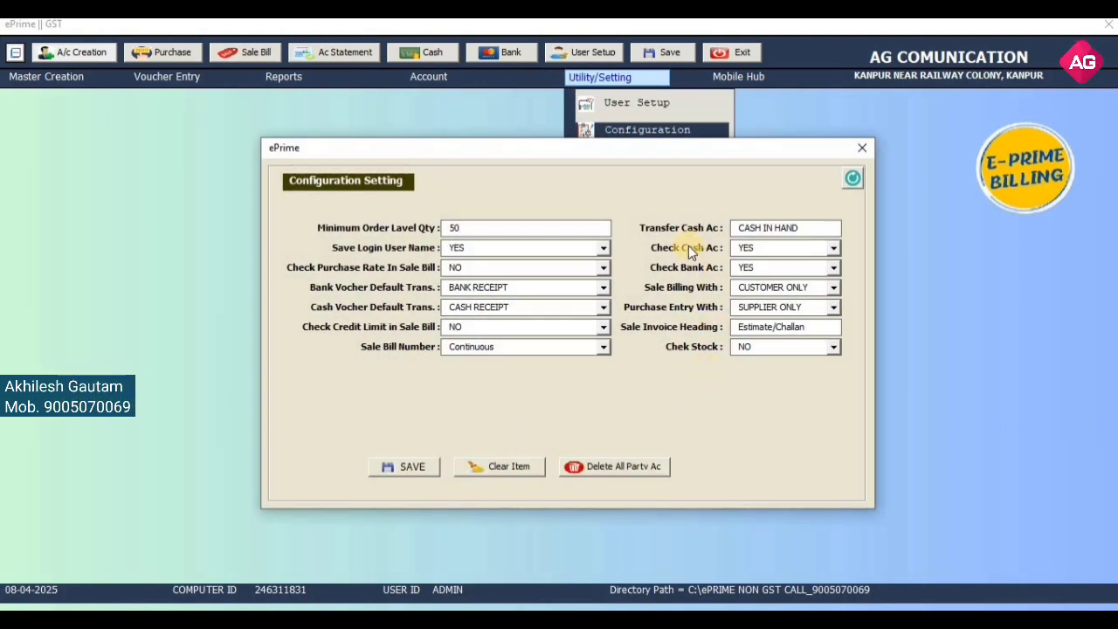
pyautogui.click(829, 287)
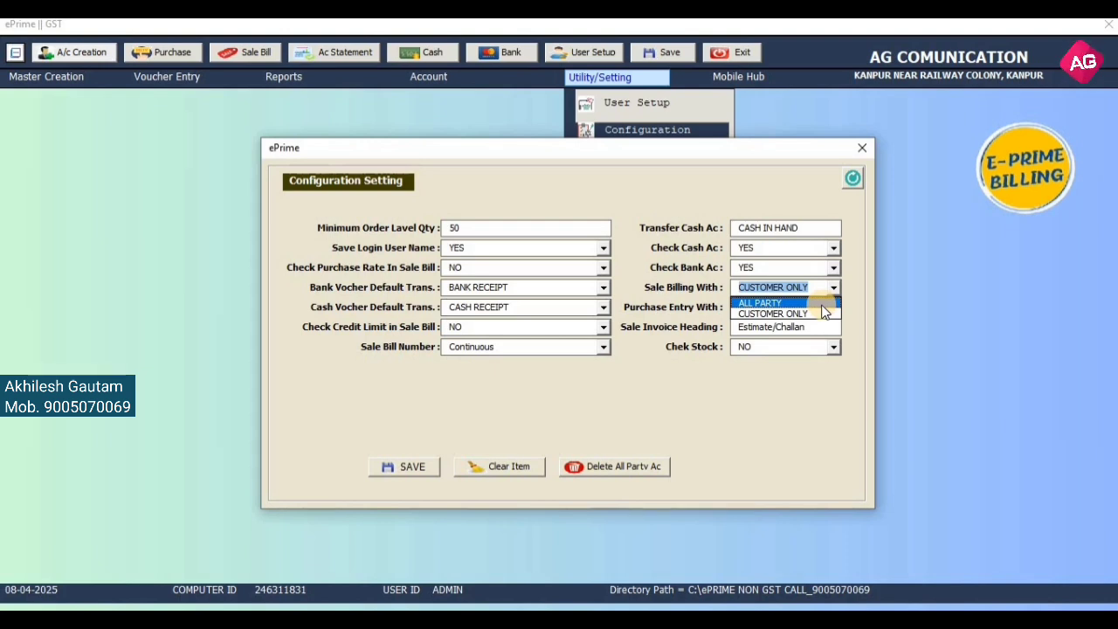
pyautogui.click(821, 304)
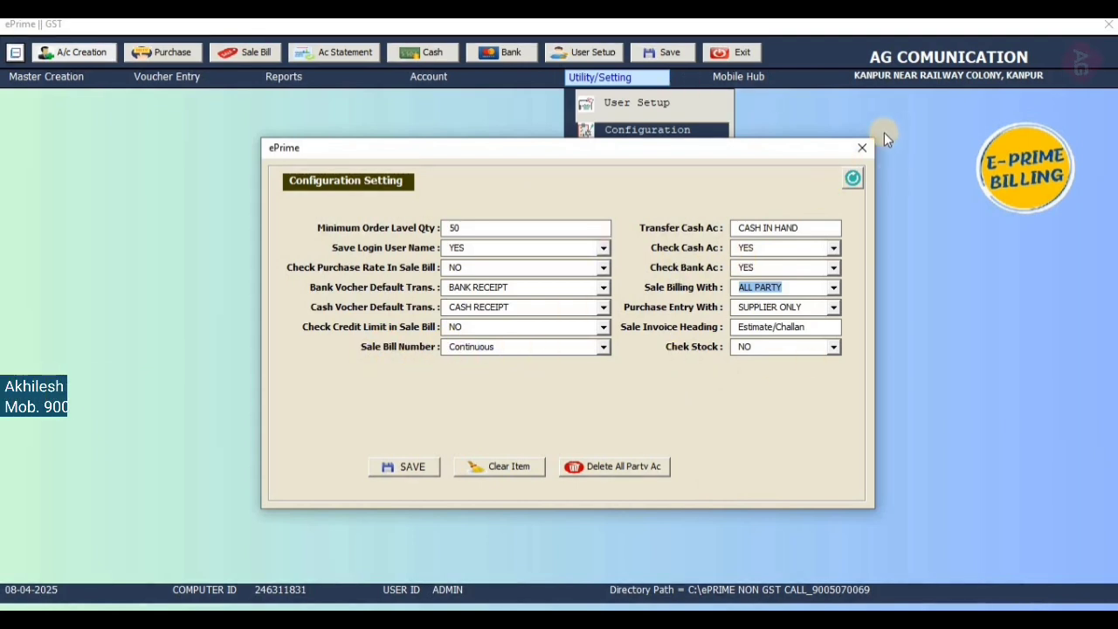
pyautogui.click(860, 149)
pyautogui.click(602, 80)
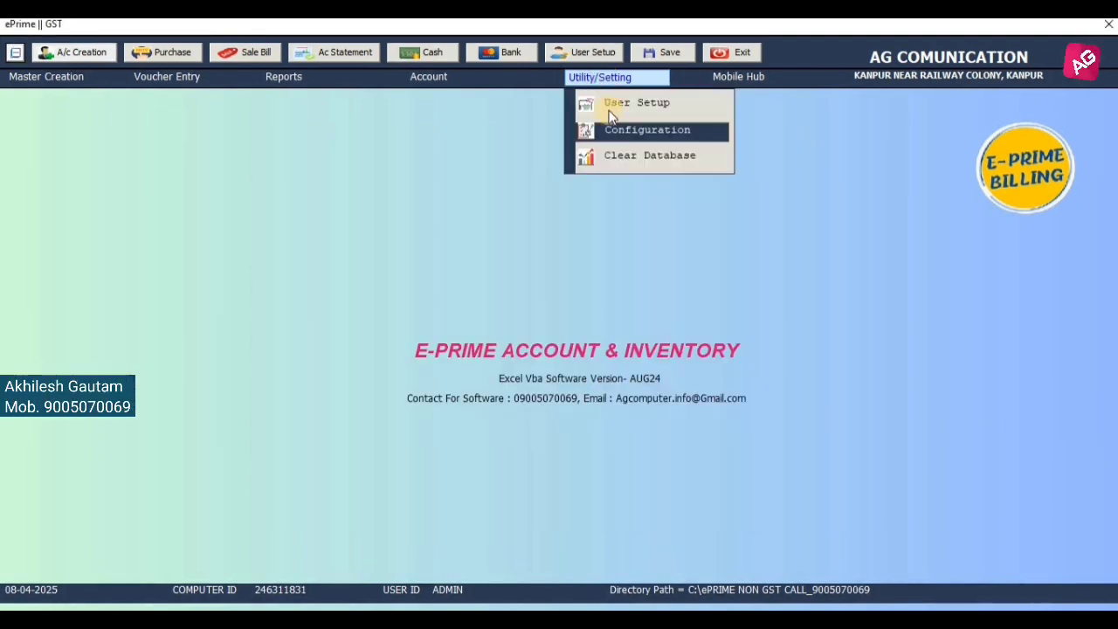
# - Attempt Clear Database with a password, which is rejected with access denied
pyautogui.click(622, 156)
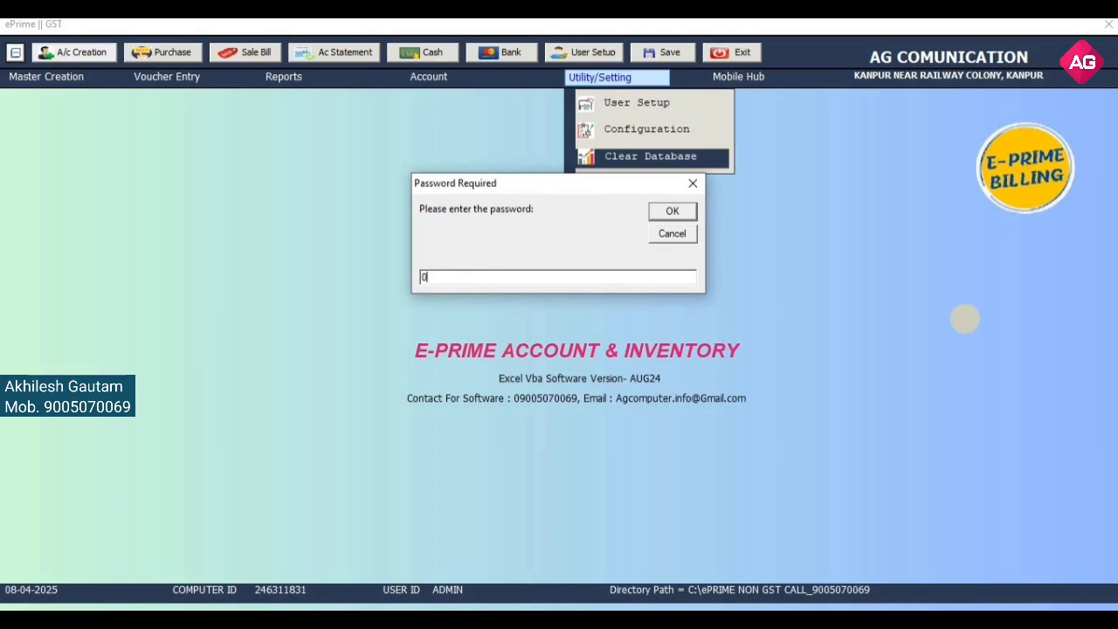
pyautogui.write('0000')
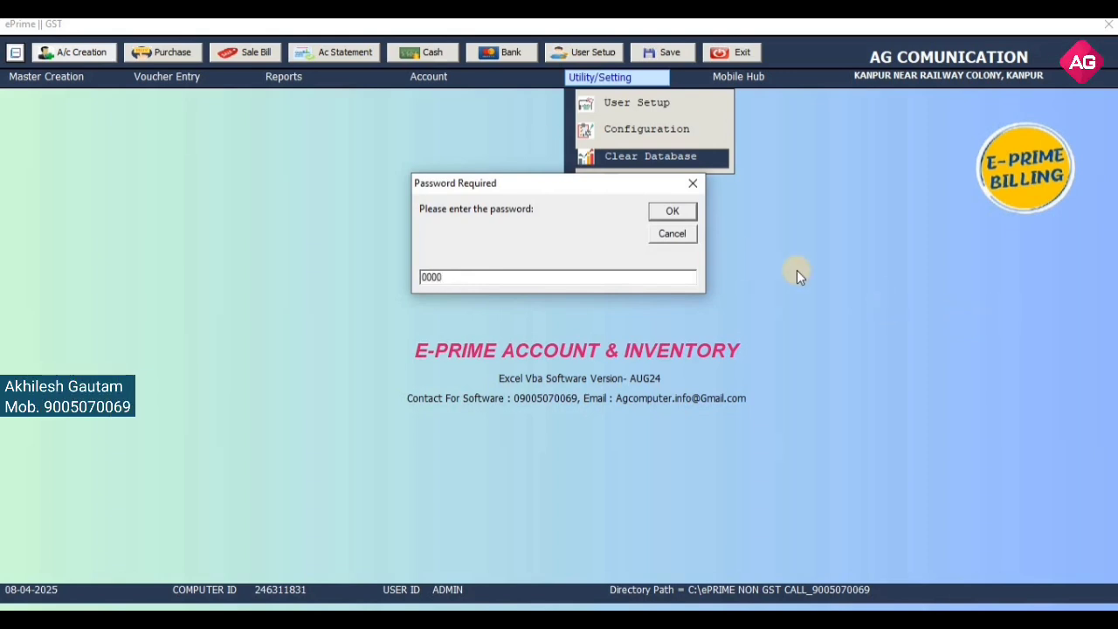
pyautogui.click(693, 189)
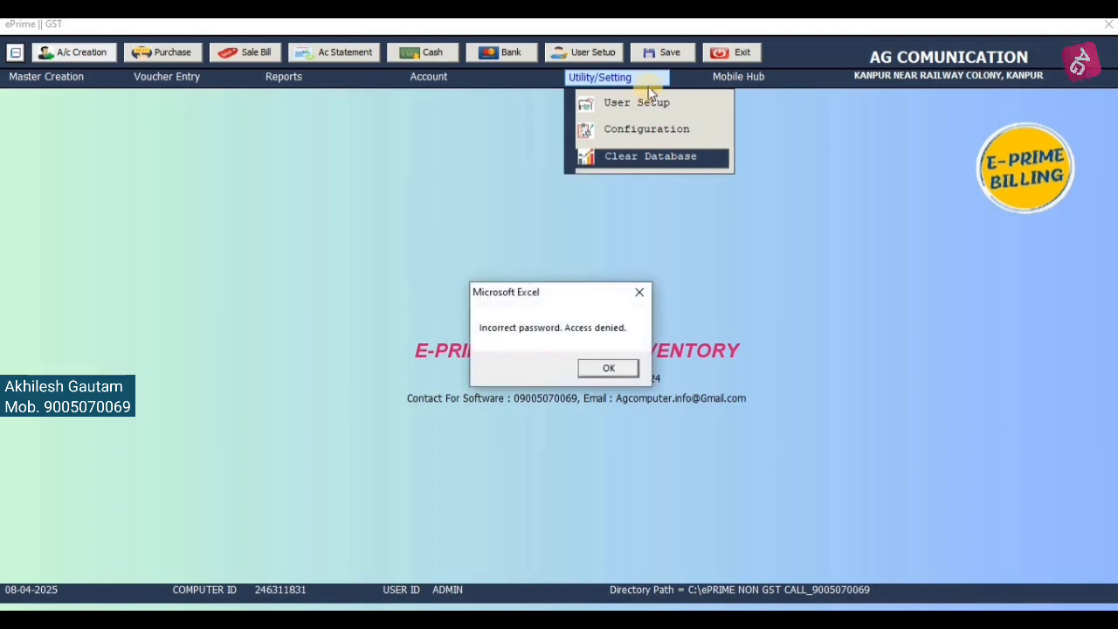
pyautogui.click(642, 291)
# - Open and close New User Setup, browse Reports, and show the Mobile Hub options
pyautogui.click(609, 104)
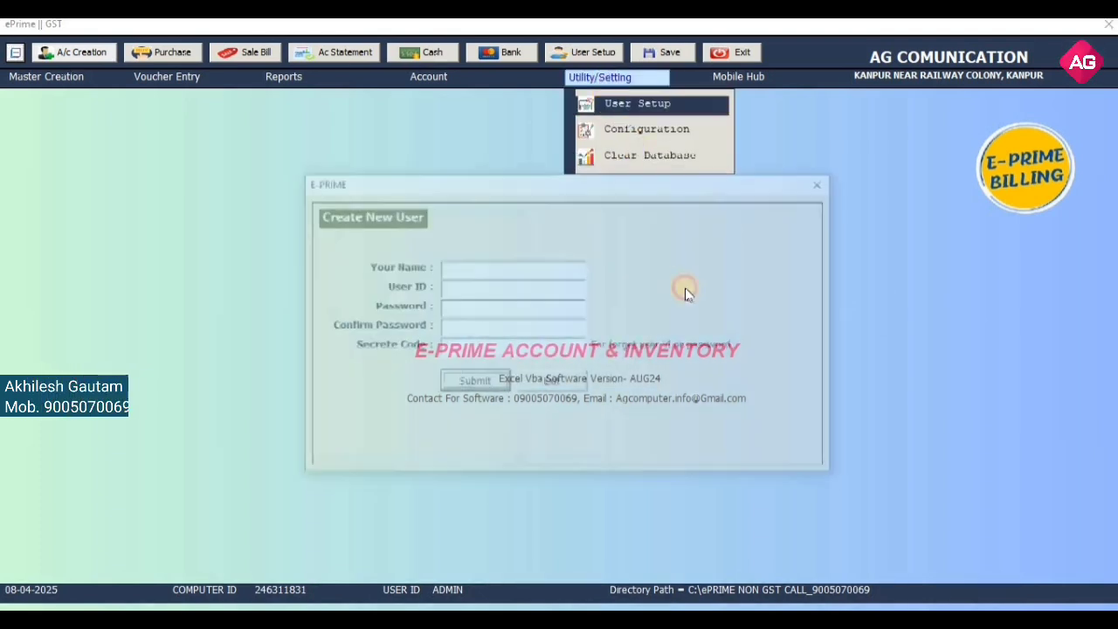
pyautogui.click(825, 184)
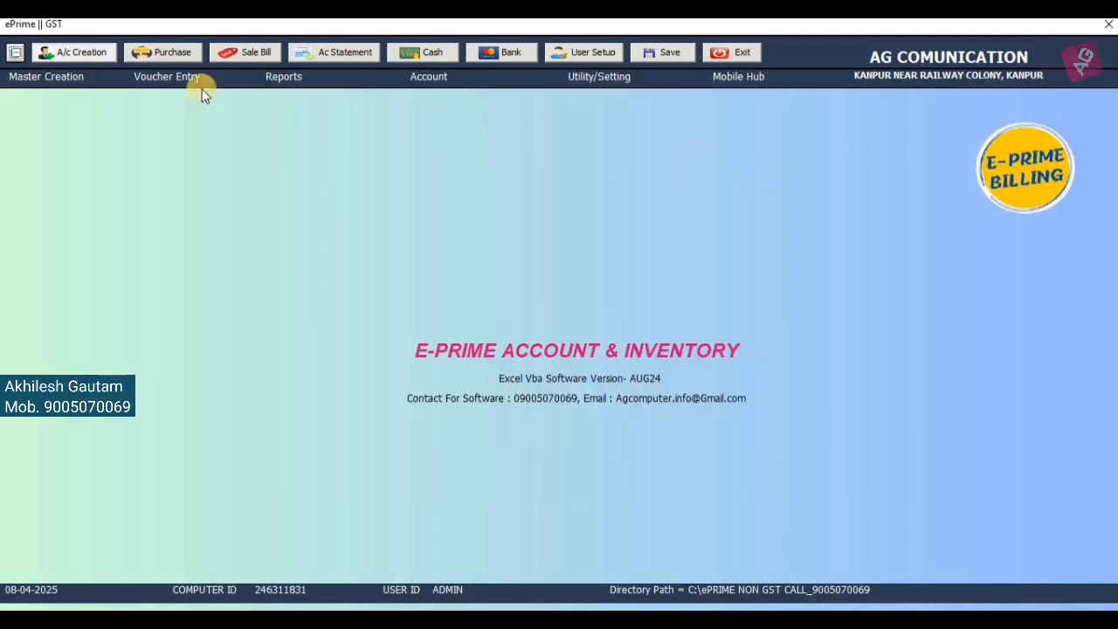
pyautogui.click(314, 83)
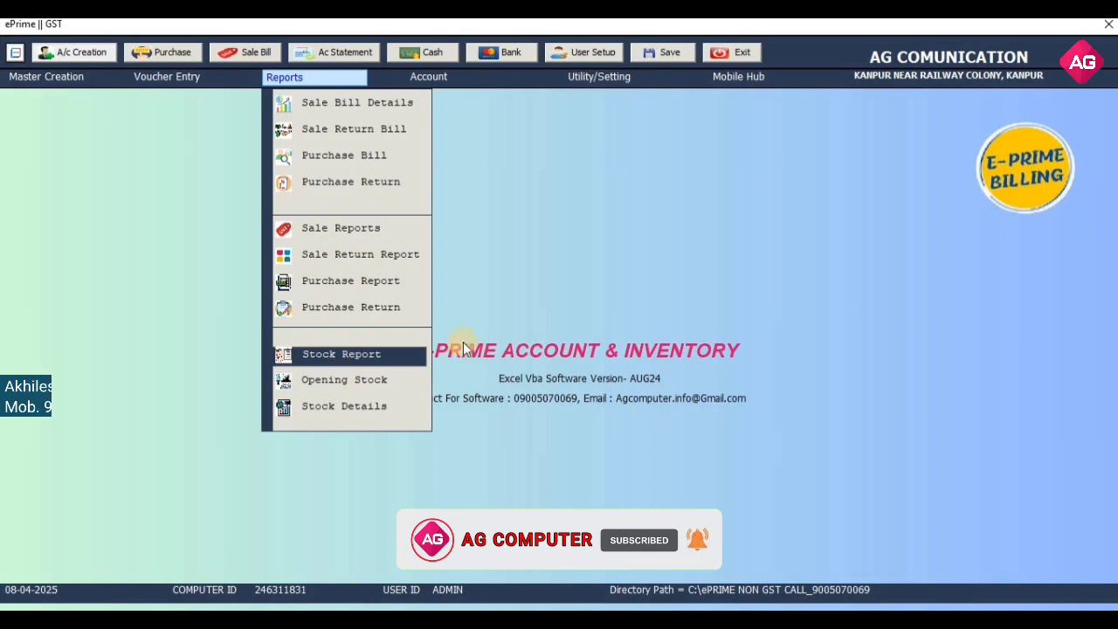
pyautogui.click(754, 76)
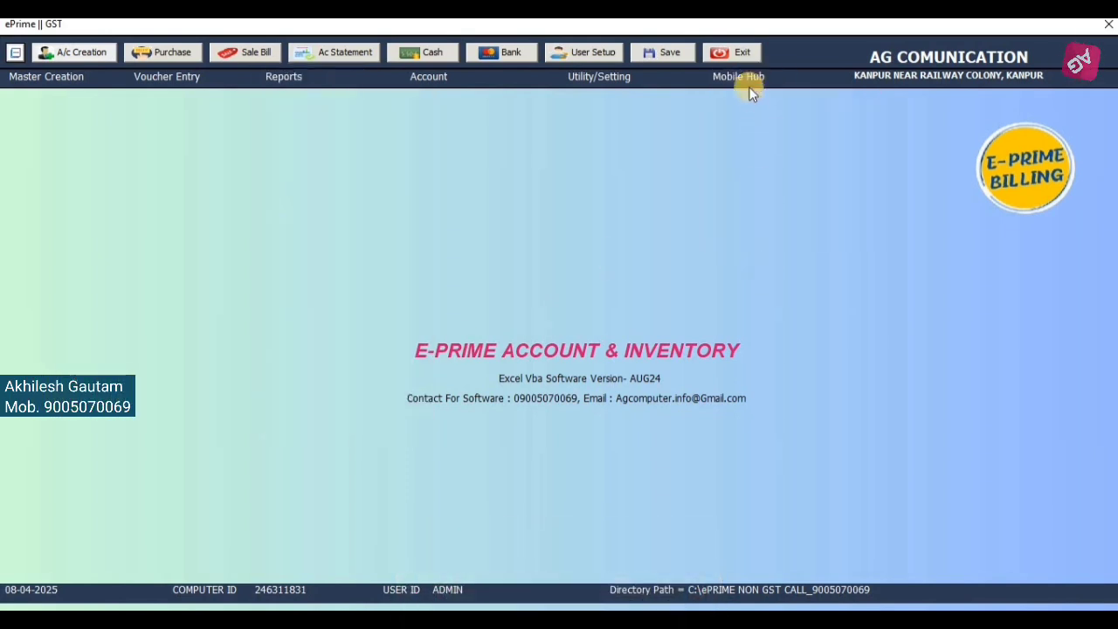
pyautogui.click(747, 77)
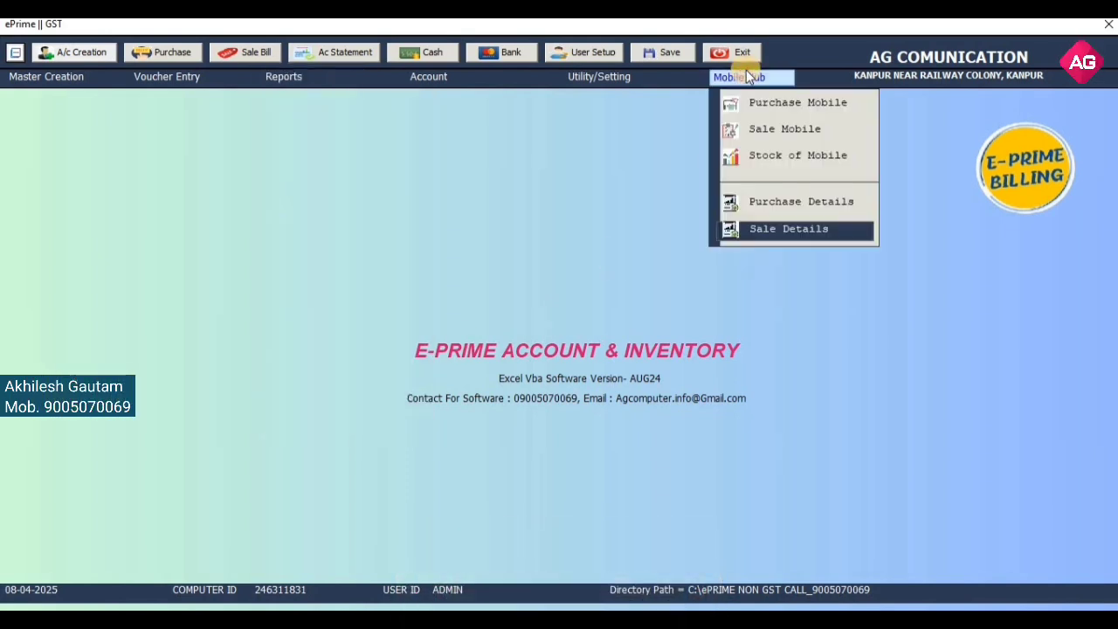